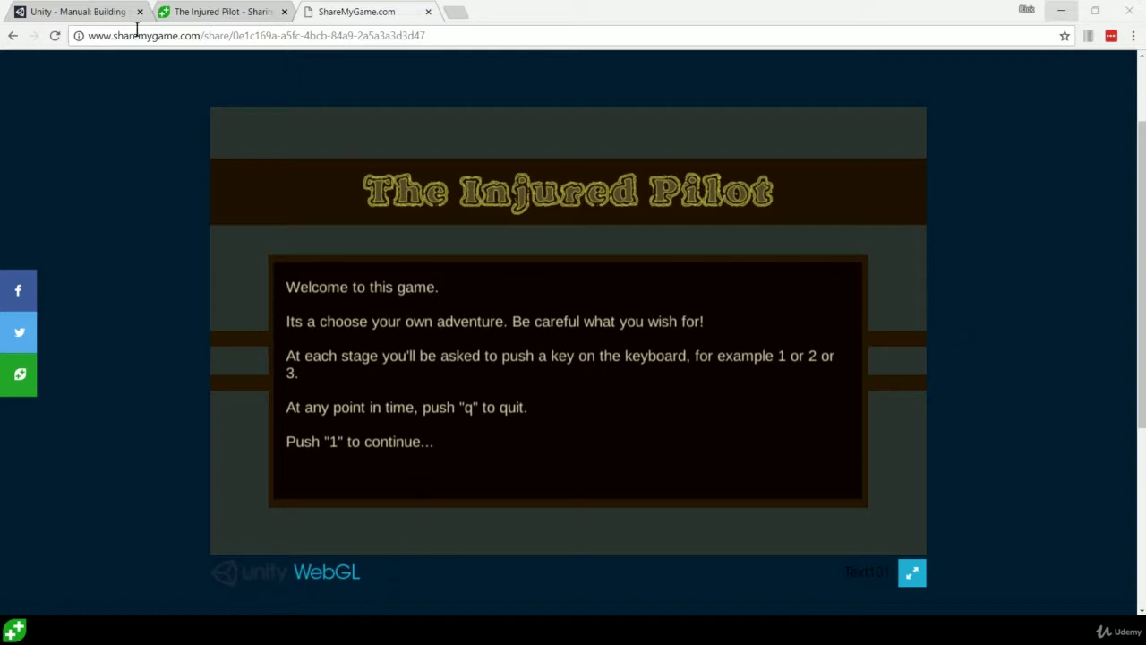
# Try out the shared Injured Pilot game on the web page, choosing option 1 at each stage.
pyautogui.scroll(1, 128, 56)
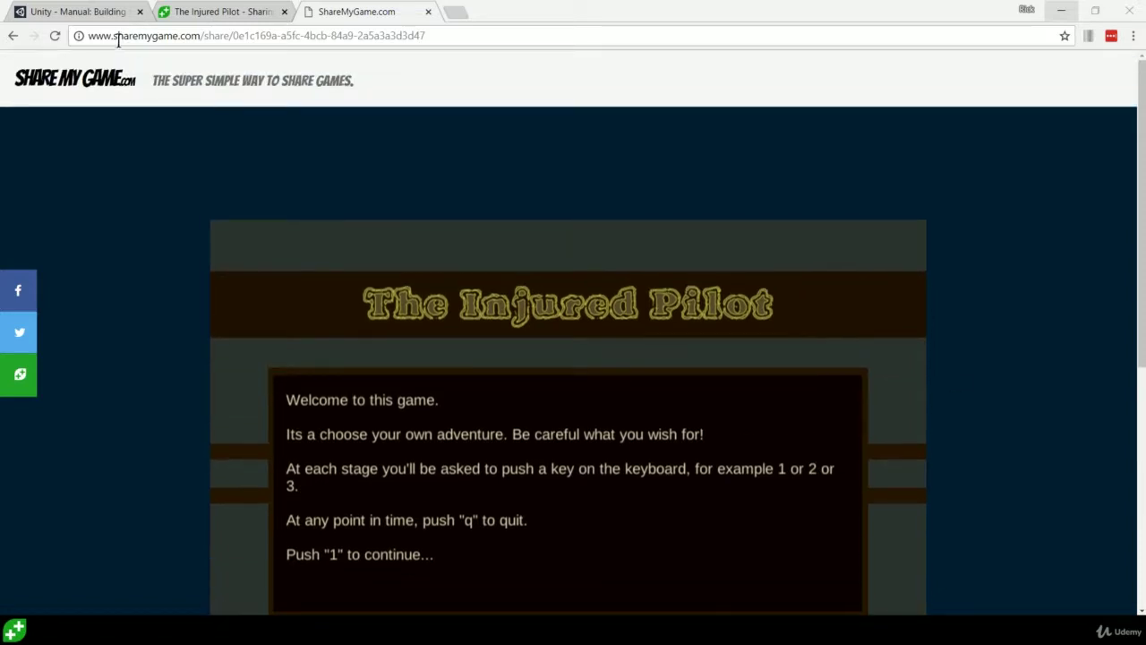
pyautogui.scroll(-3, 506, 210)
pyautogui.scroll(1, 505, 208)
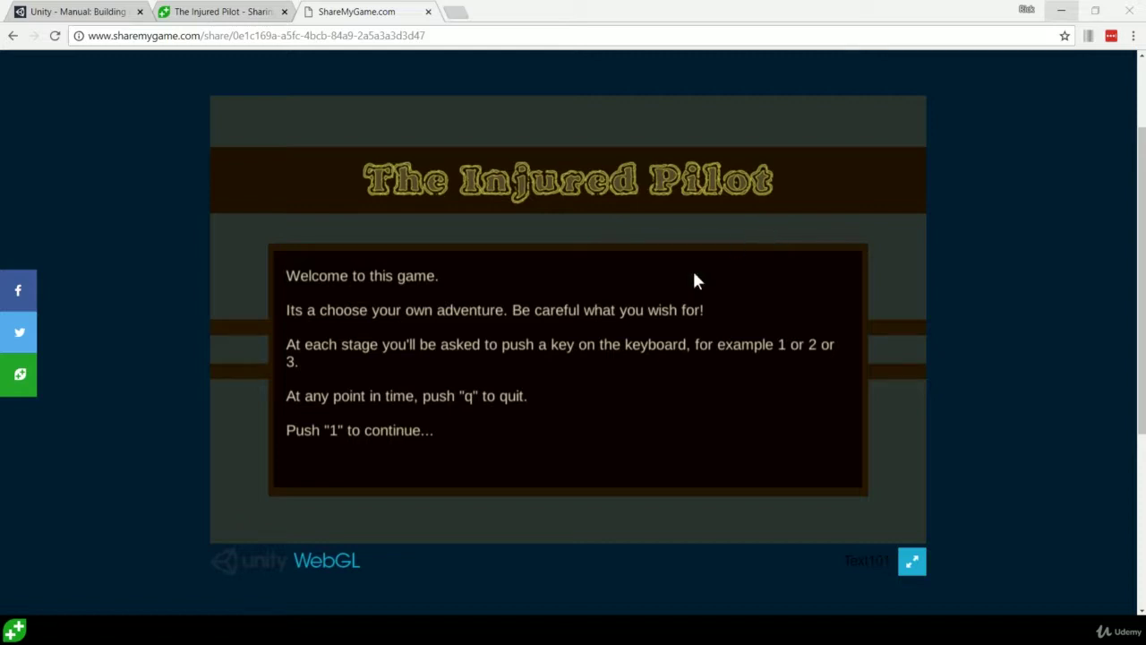
pyautogui.click(356, 387)
pyautogui.press('1')
pyautogui.press('1')
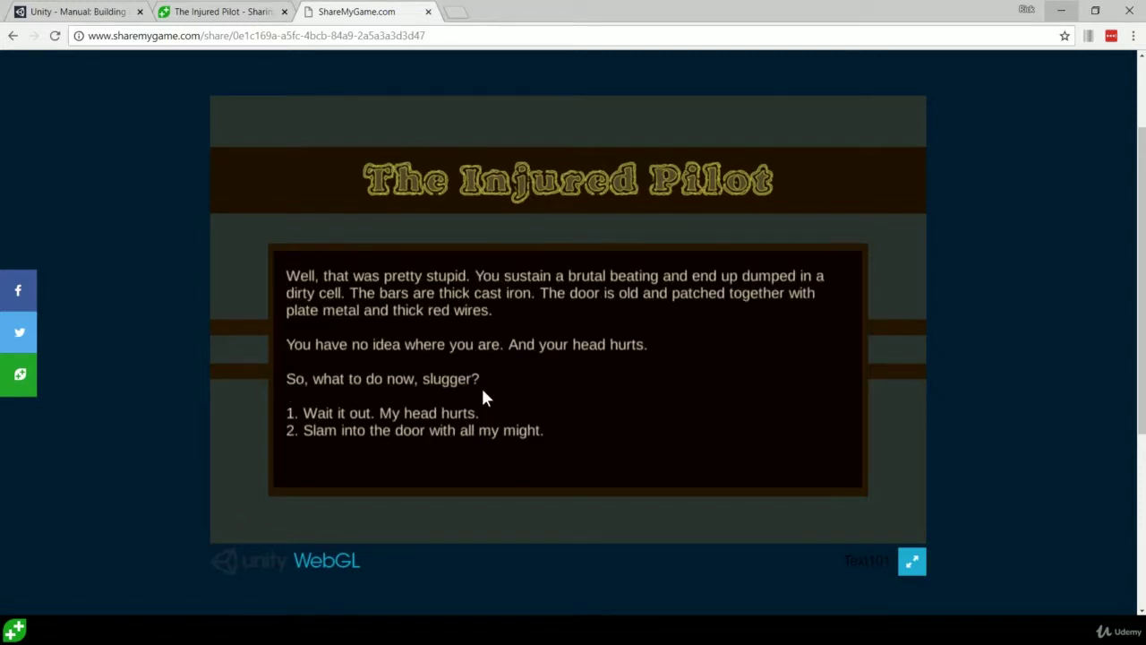
pyautogui.press('1')
pyautogui.press('1')
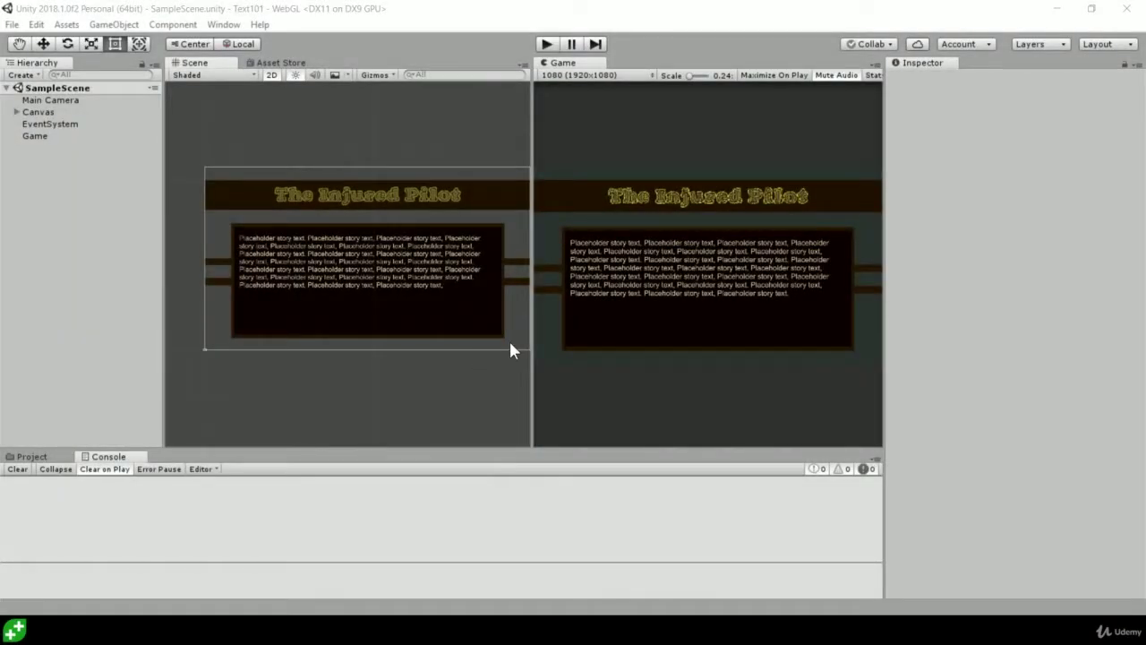
# Switch to Unity and set the Game view's aspect ratio to 16:9.
pyautogui.click(611, 77)
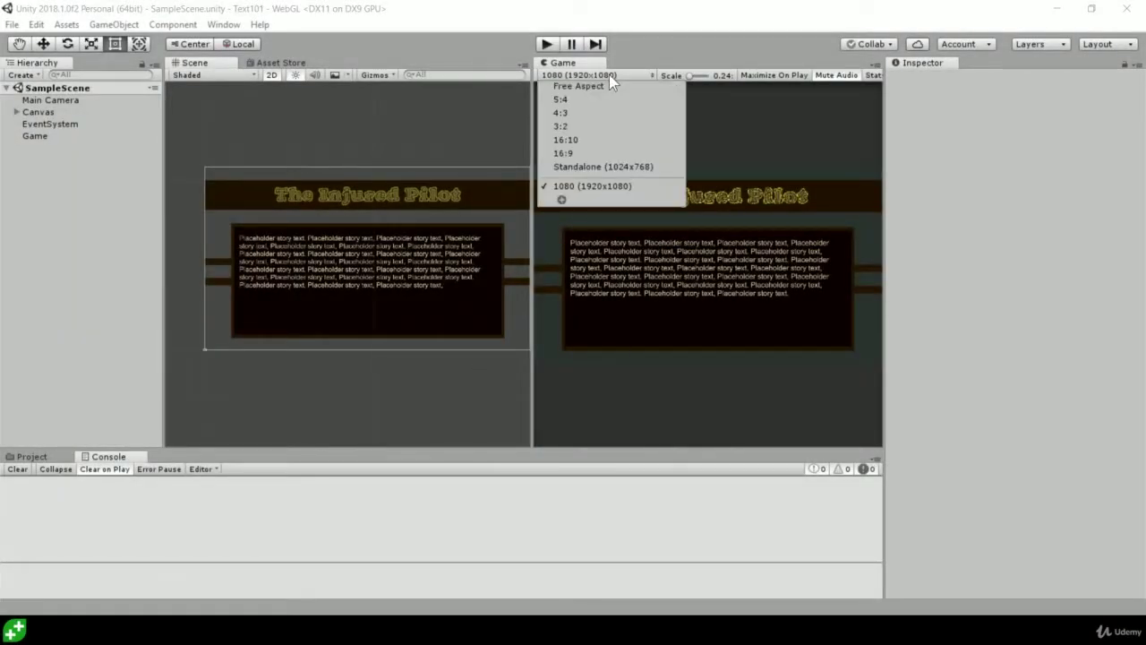
pyautogui.click(609, 75)
pyautogui.moveTo(531, 138)
pyautogui.mouseDown()
pyautogui.moveTo(340, 170)
pyautogui.moveTo(627, 165)
pyautogui.moveTo(534, 161)
pyautogui.mouseUp()
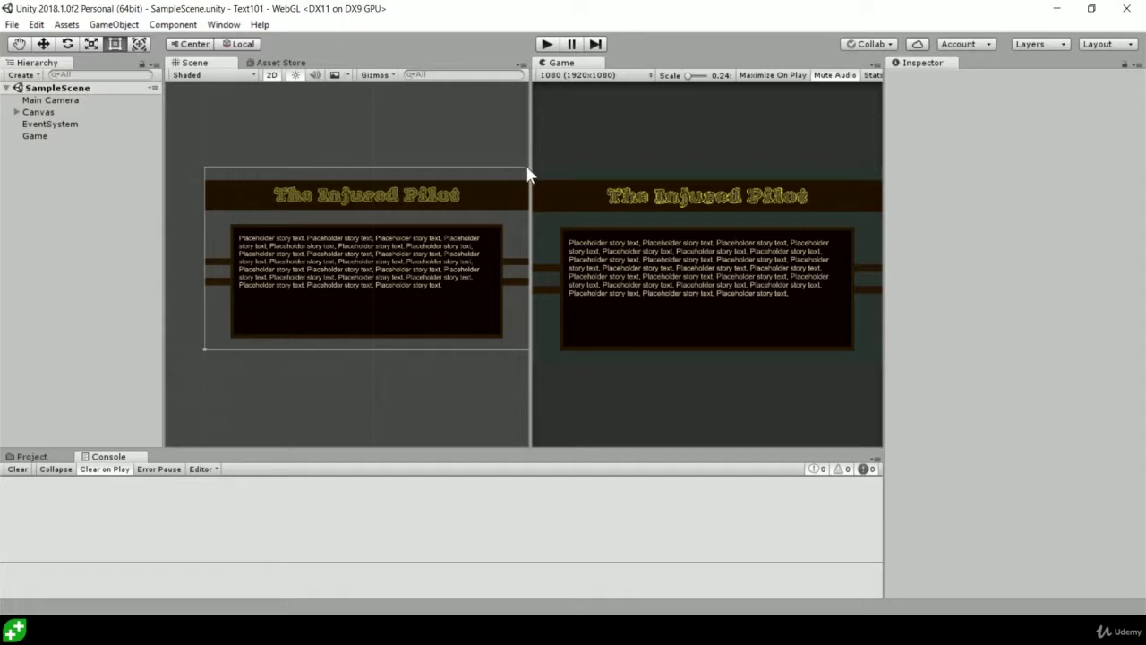
pyautogui.click(599, 77)
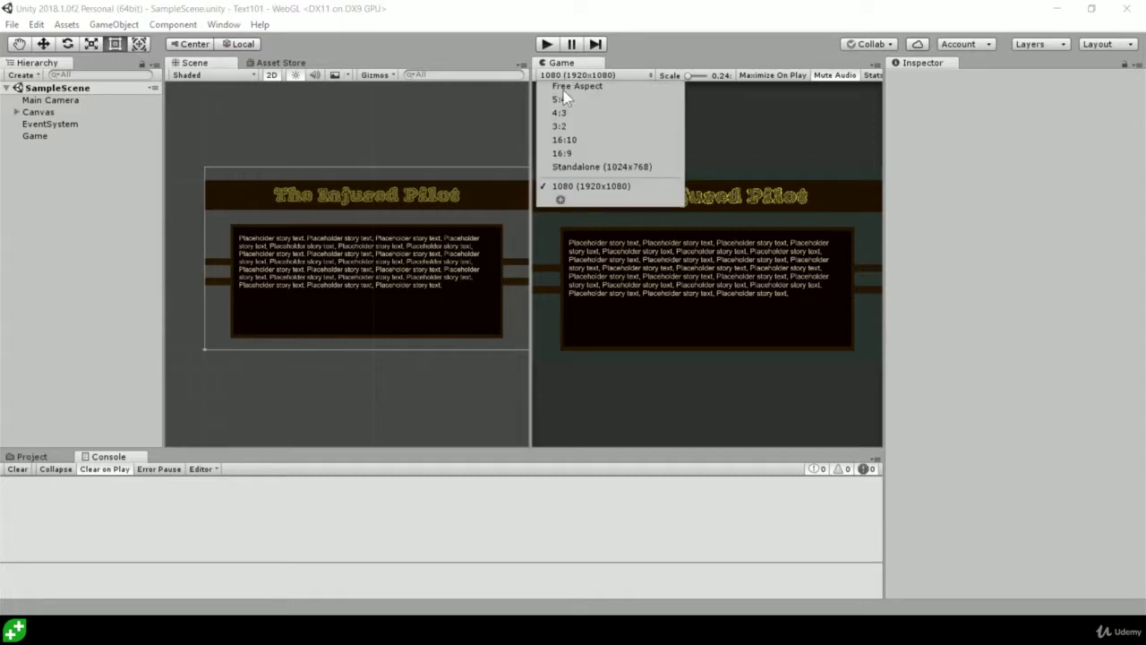
pyautogui.click(564, 154)
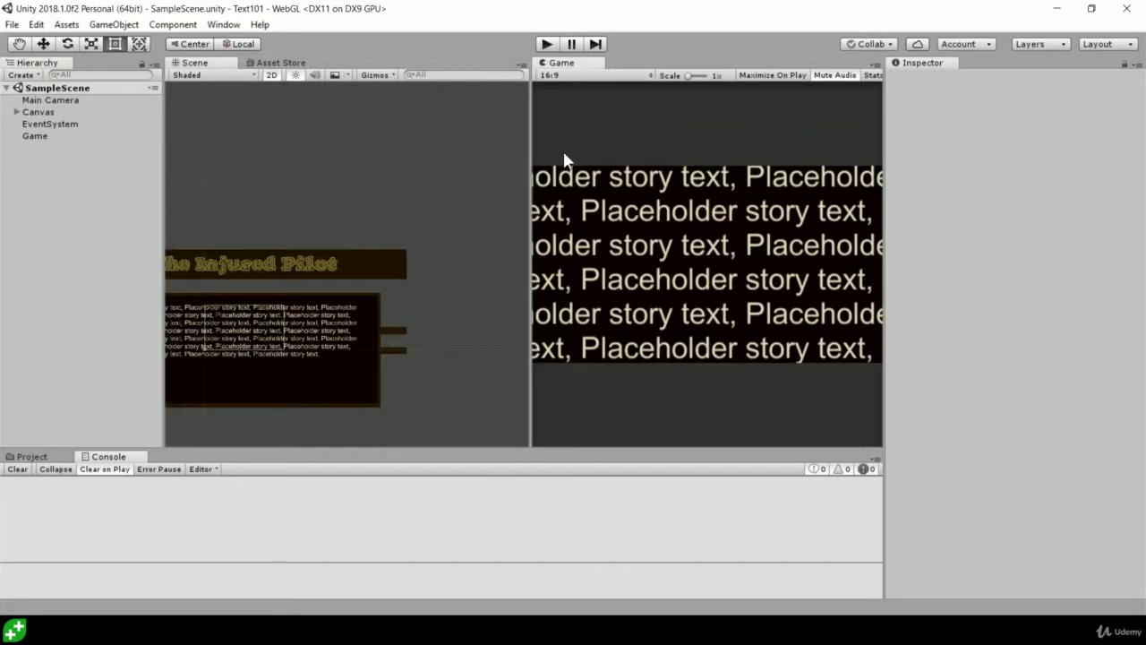
pyautogui.click(582, 80)
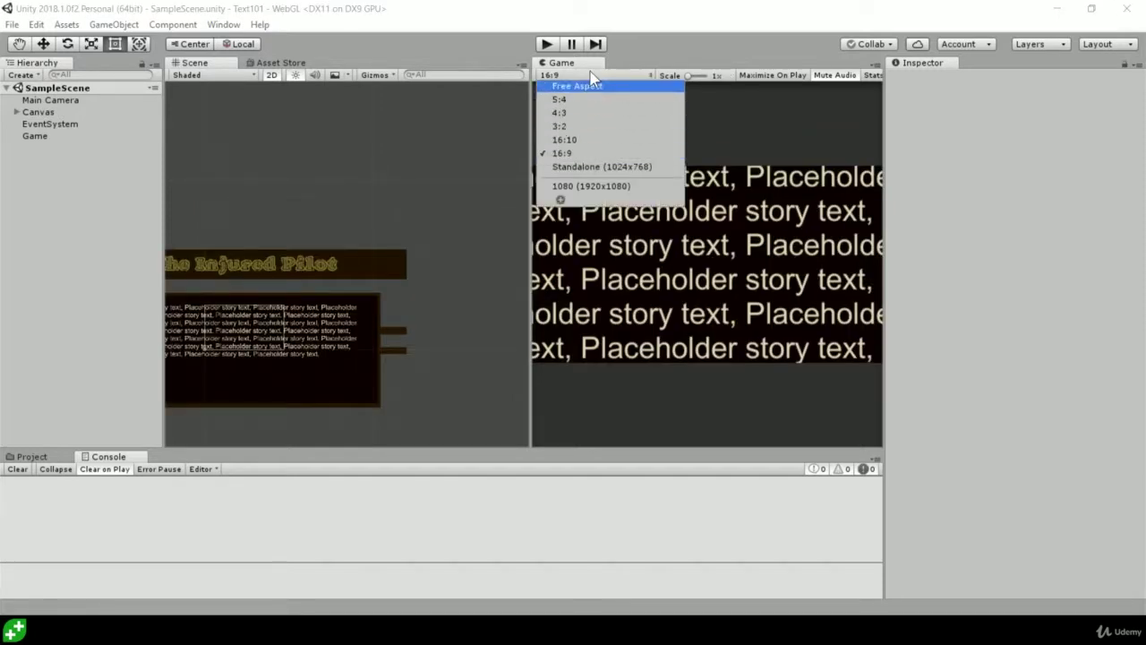
pyautogui.click(590, 73)
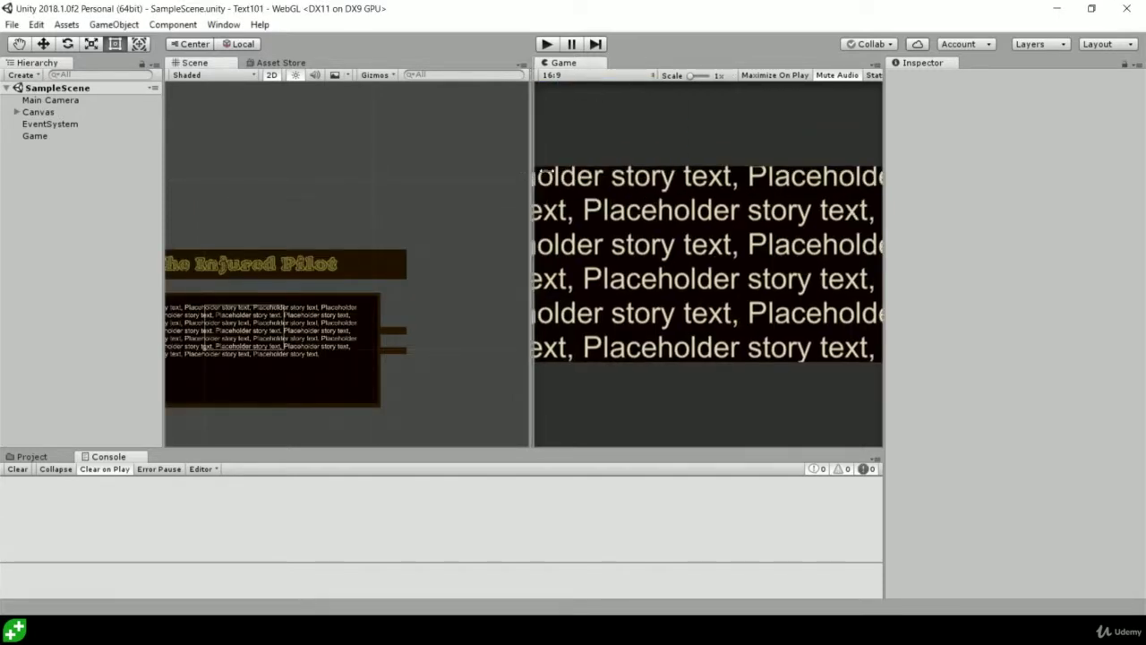
# Set the Canvas Scaler's UI scale mode on the Canvas object to Scale With Screen Size.
pyautogui.moveTo(529, 179); pyautogui.dragTo(567, 171)
pyautogui.moveTo(314, 310); pyautogui.dragTo(411, 215, button='middle')
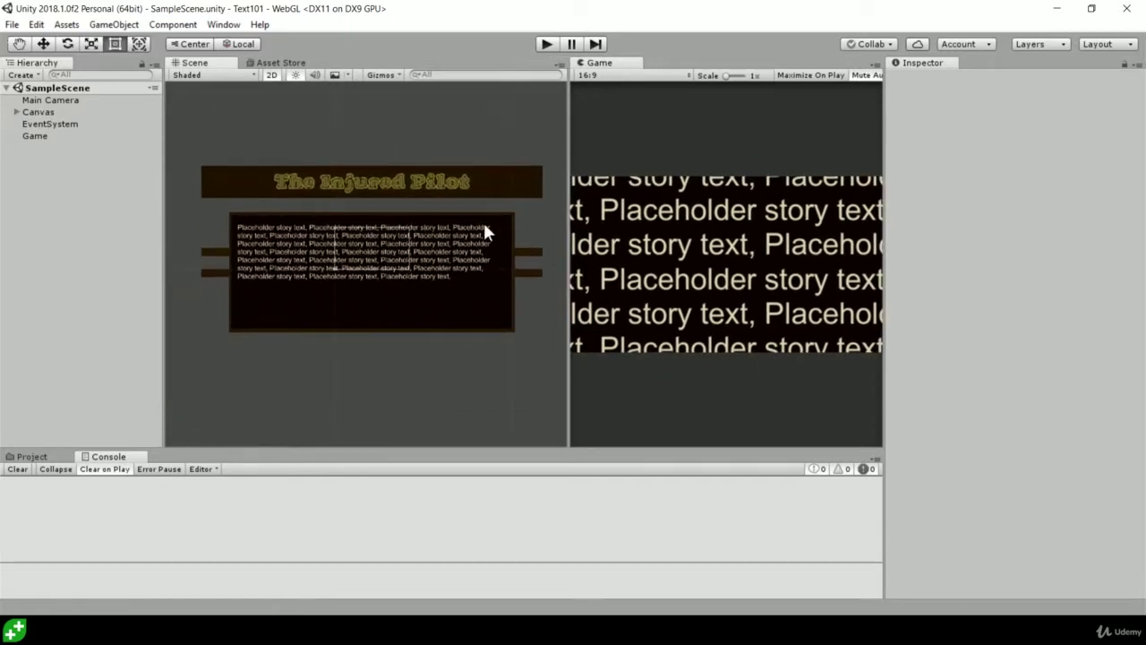
pyautogui.scroll(5, 380, 236)
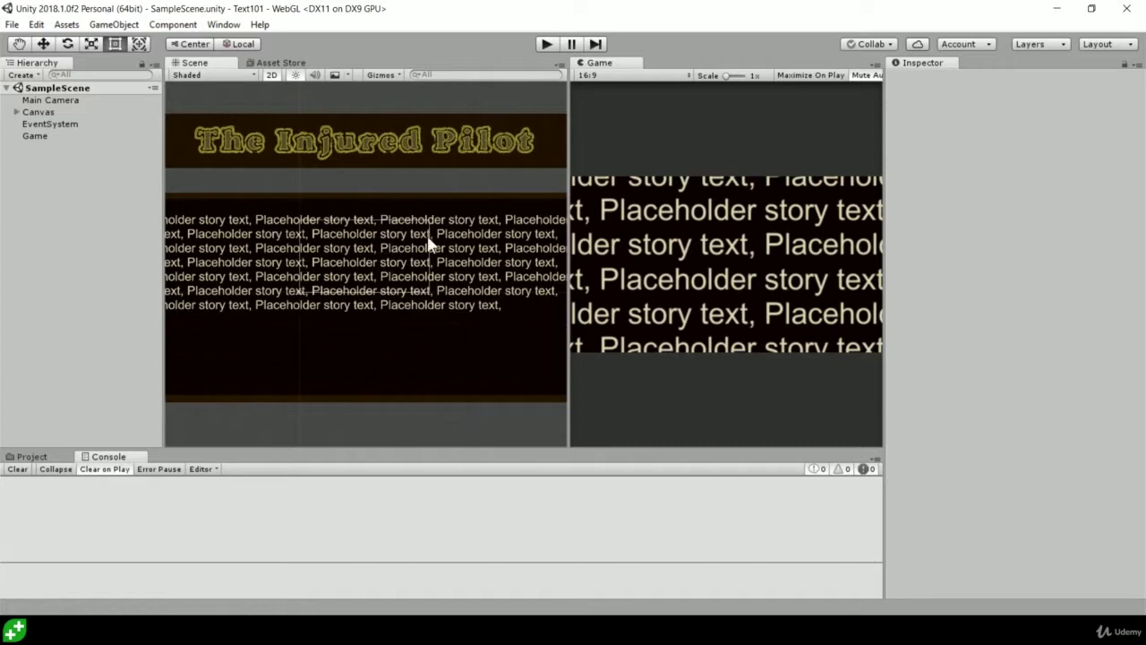
pyautogui.scroll(-4, 368, 242)
pyautogui.moveTo(402, 240); pyautogui.dragTo(670, 302, button='middle')
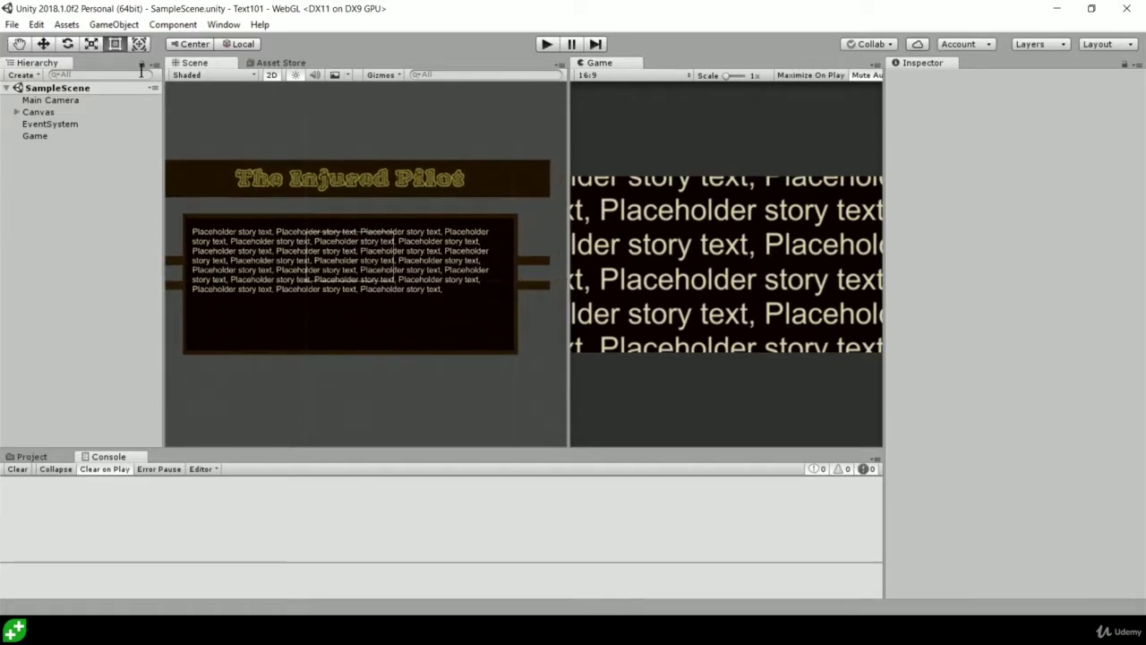
pyautogui.click(39, 112)
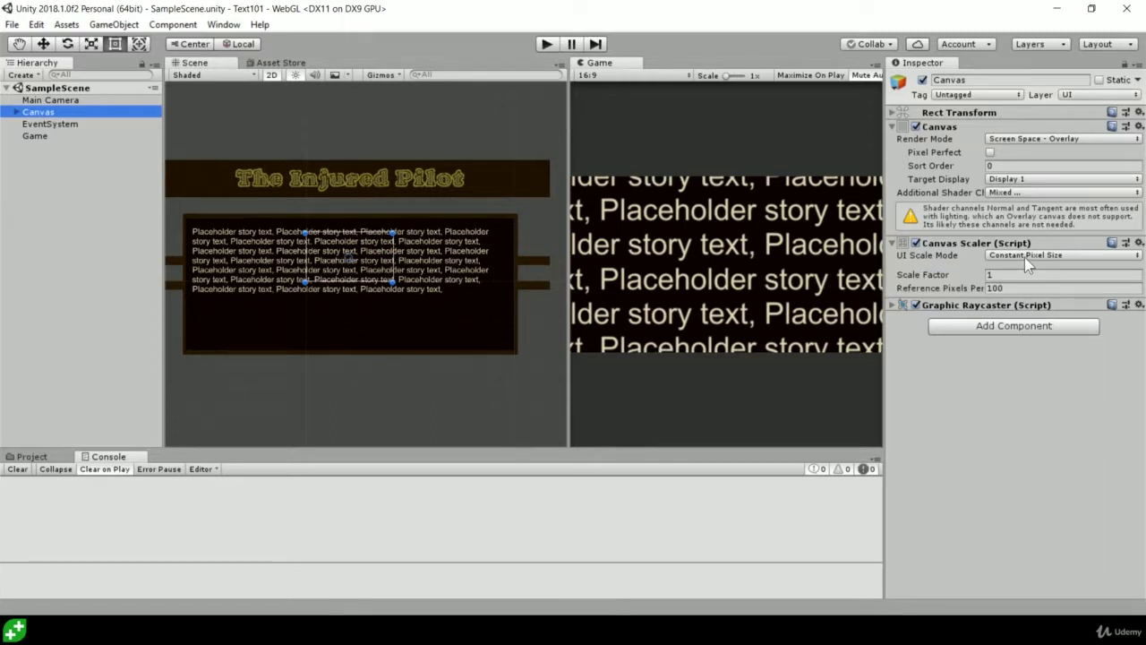
pyautogui.click(1072, 260)
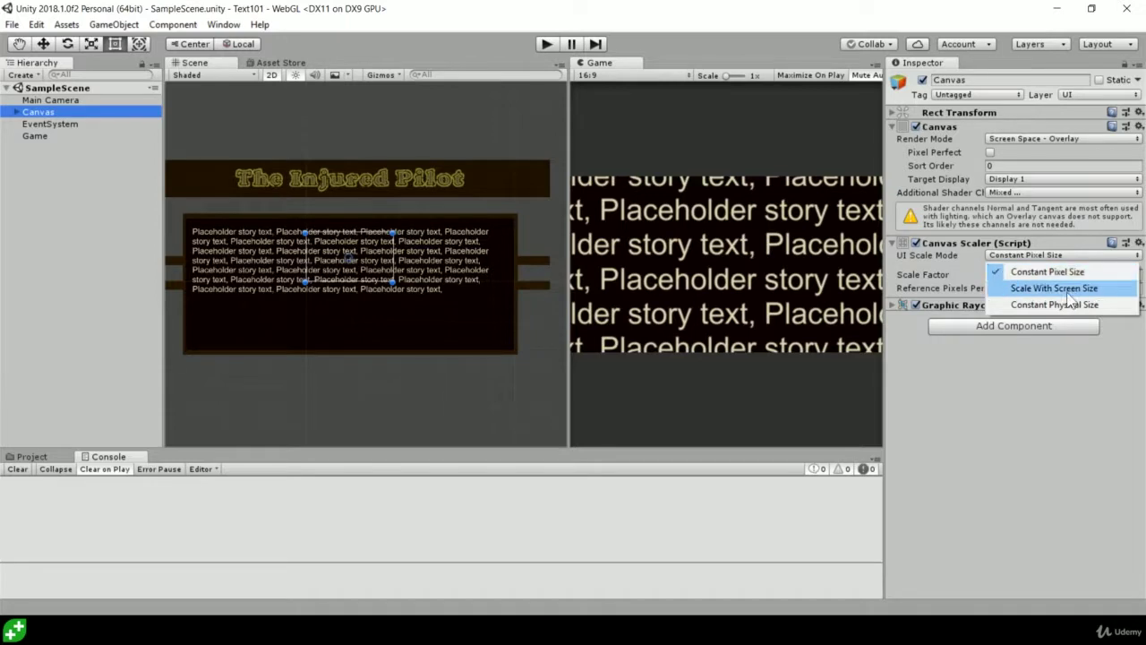
pyautogui.click(1067, 282)
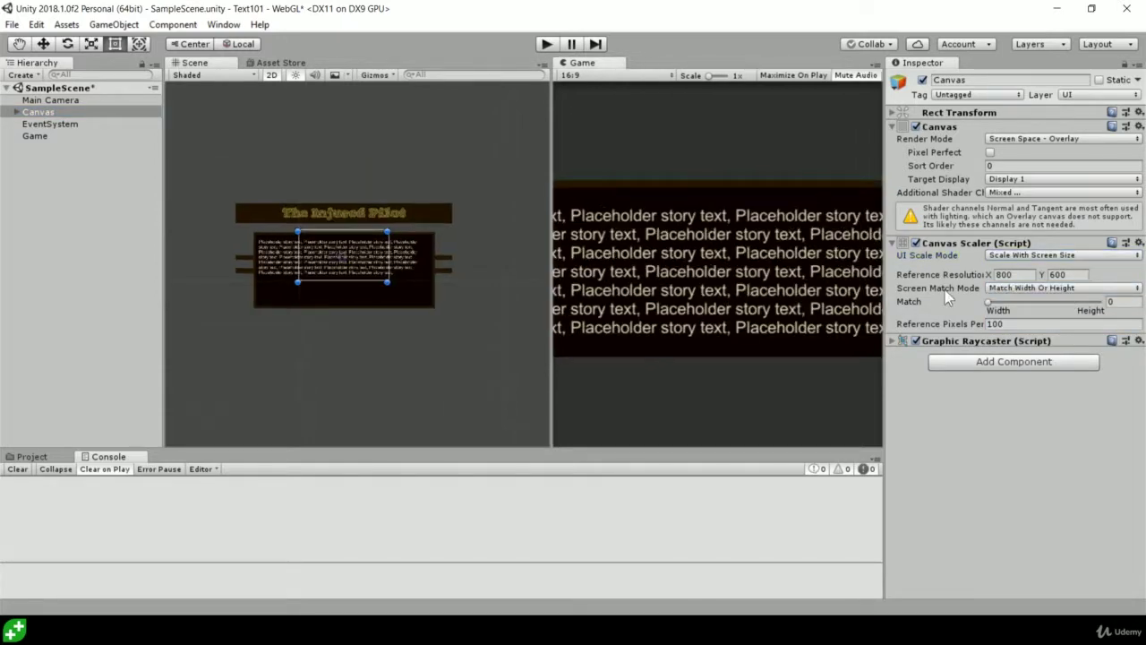
# Set the Canvas Scaler's reference resolution to 1920 by 1080.
pyautogui.click(1024, 276)
pyautogui.write('1920')
pyautogui.press('Tab')
pyautogui.write('10')
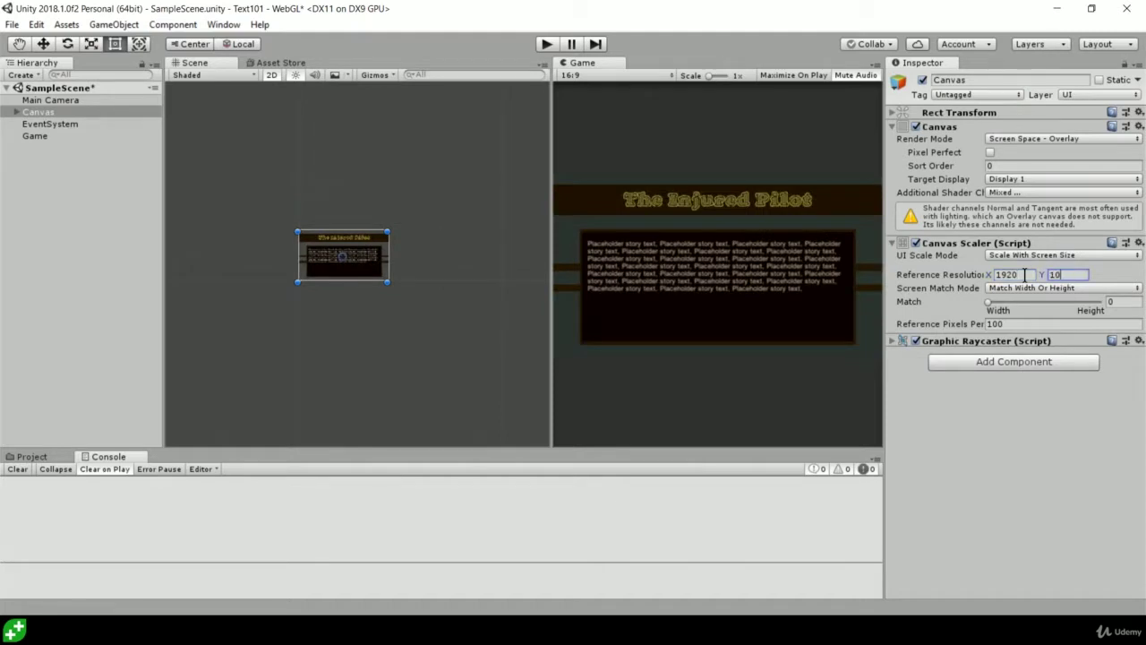
pyautogui.write('80')
# Widen the Game view beside the Scene view and save the scene.
pyautogui.scroll(3, 255, 255)
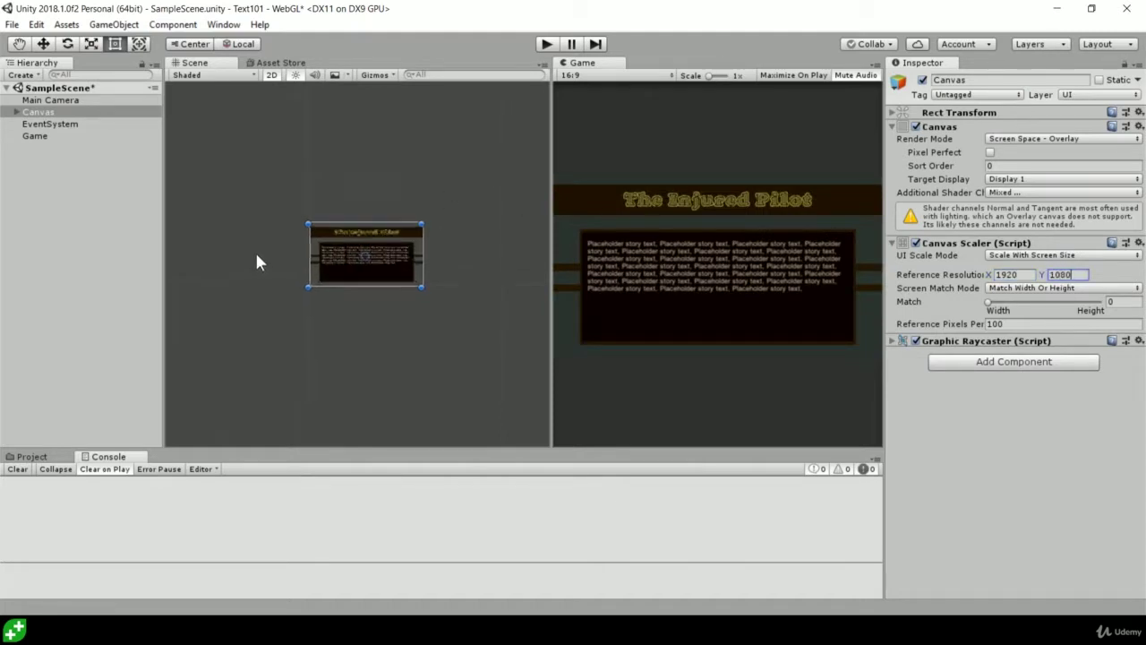
pyautogui.moveTo(501, 204); pyautogui.dragTo(421, 183, button='middle')
pyautogui.scroll(5, 418, 177)
pyautogui.moveTo(253, 224); pyautogui.dragTo(327, 243, button='middle')
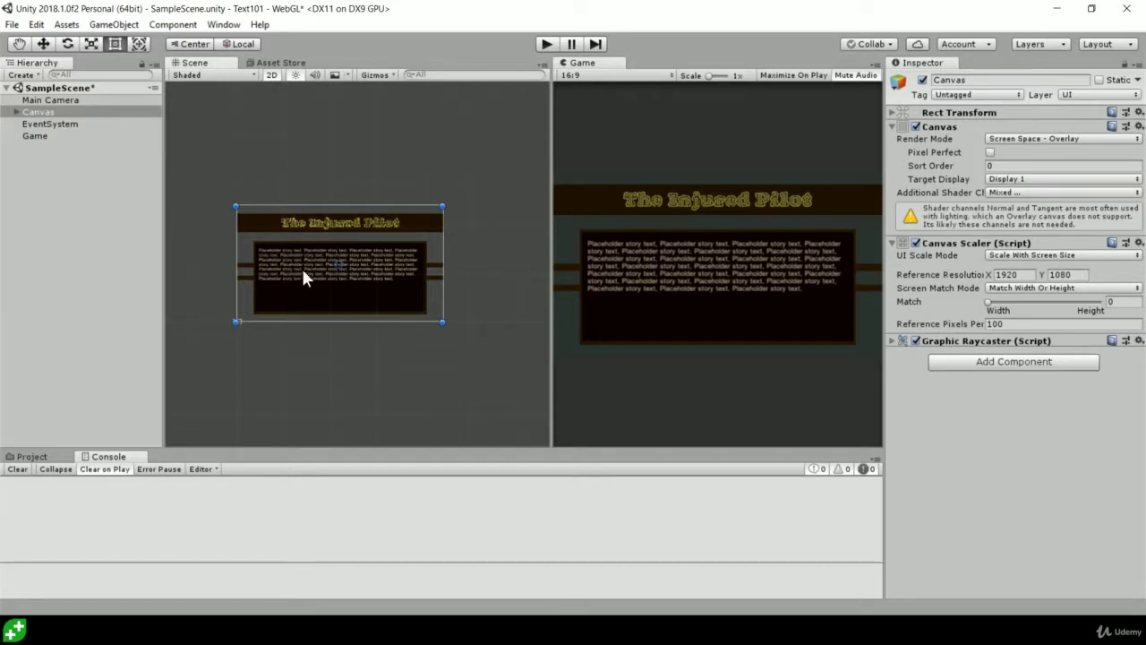
pyautogui.moveTo(550, 269); pyautogui.dragTo(486, 283)
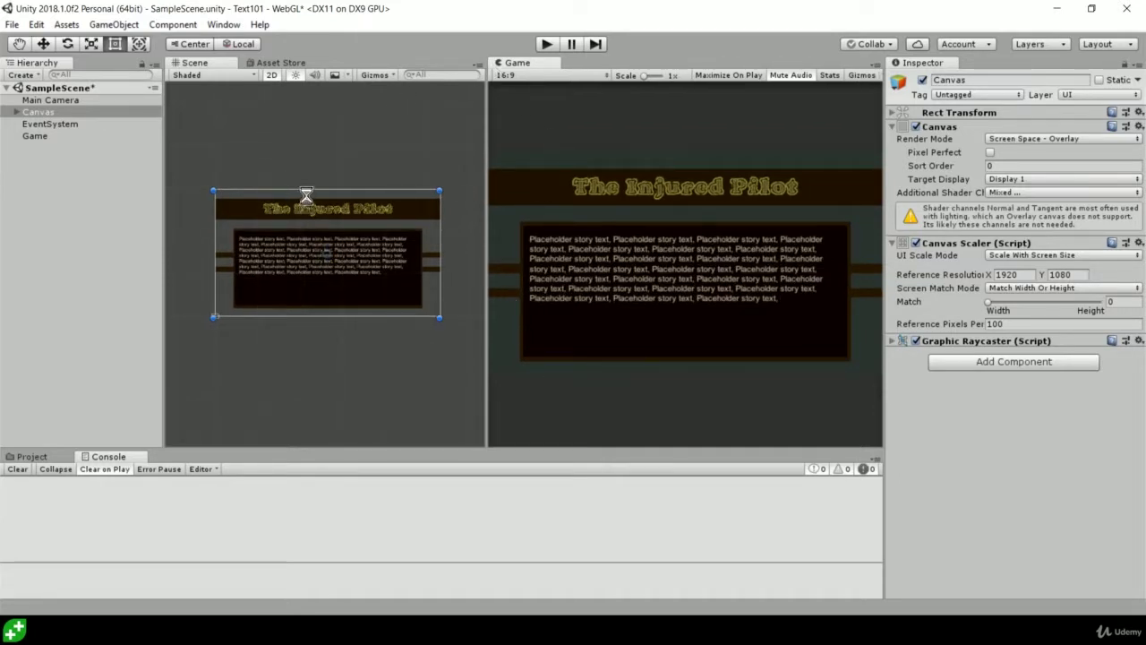
pyautogui.hotkey('ctrl', 's')
# Open the build settings and look through the list of target platforms.
pyautogui.click(13, 25)
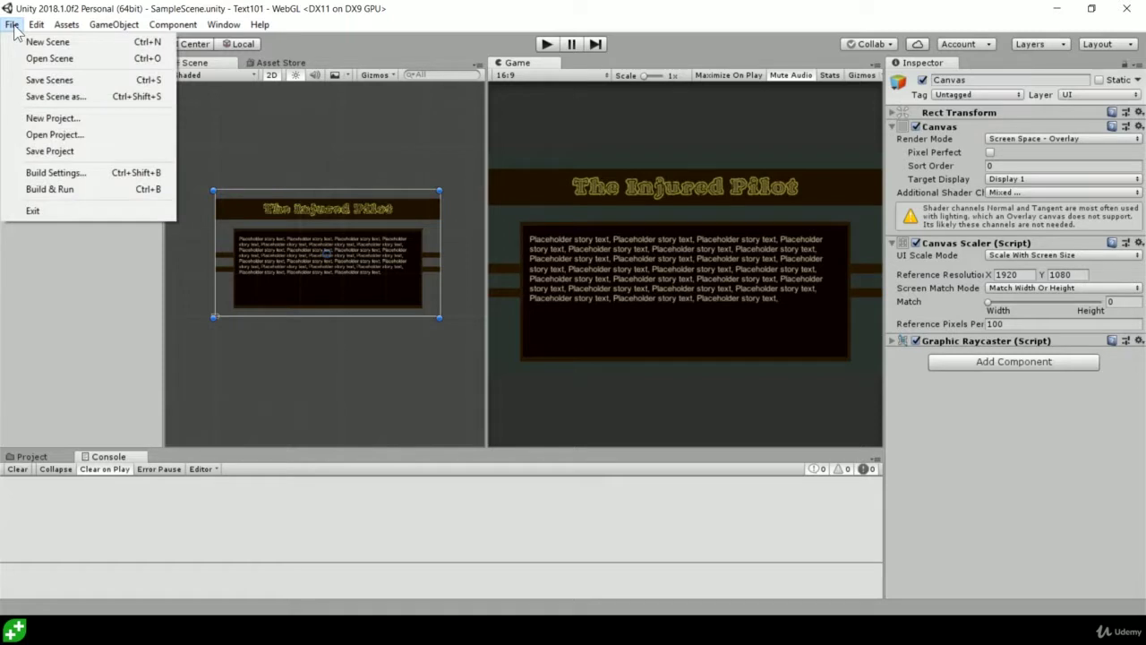
pyautogui.click(60, 177)
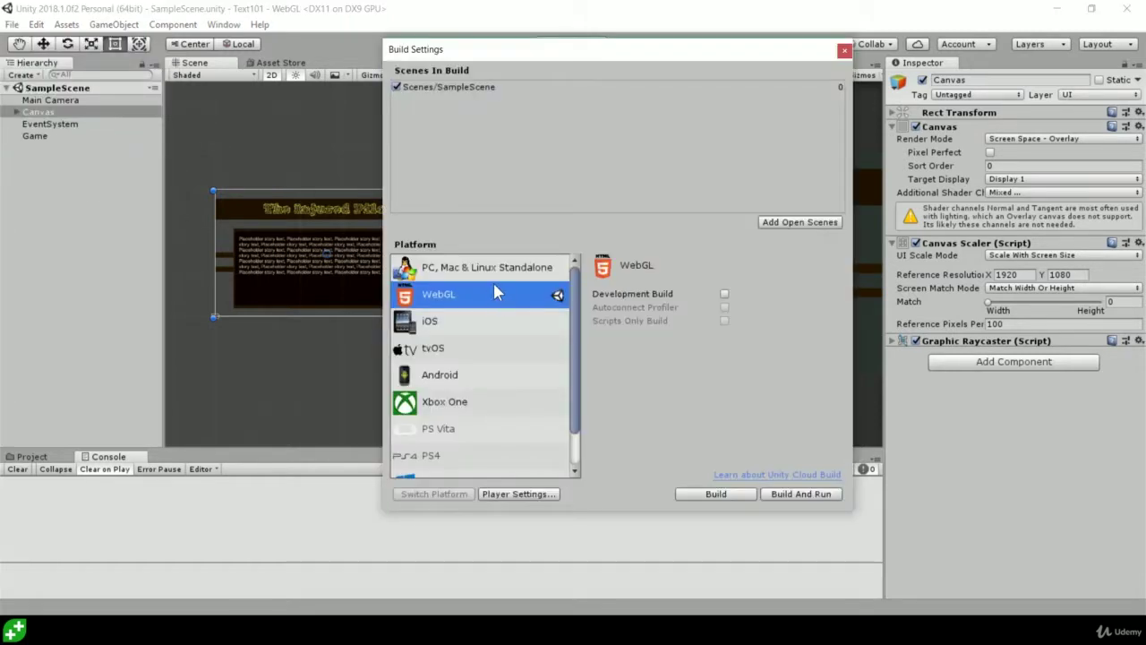
pyautogui.scroll(-2, 503, 290)
pyautogui.scroll(2, 501, 304)
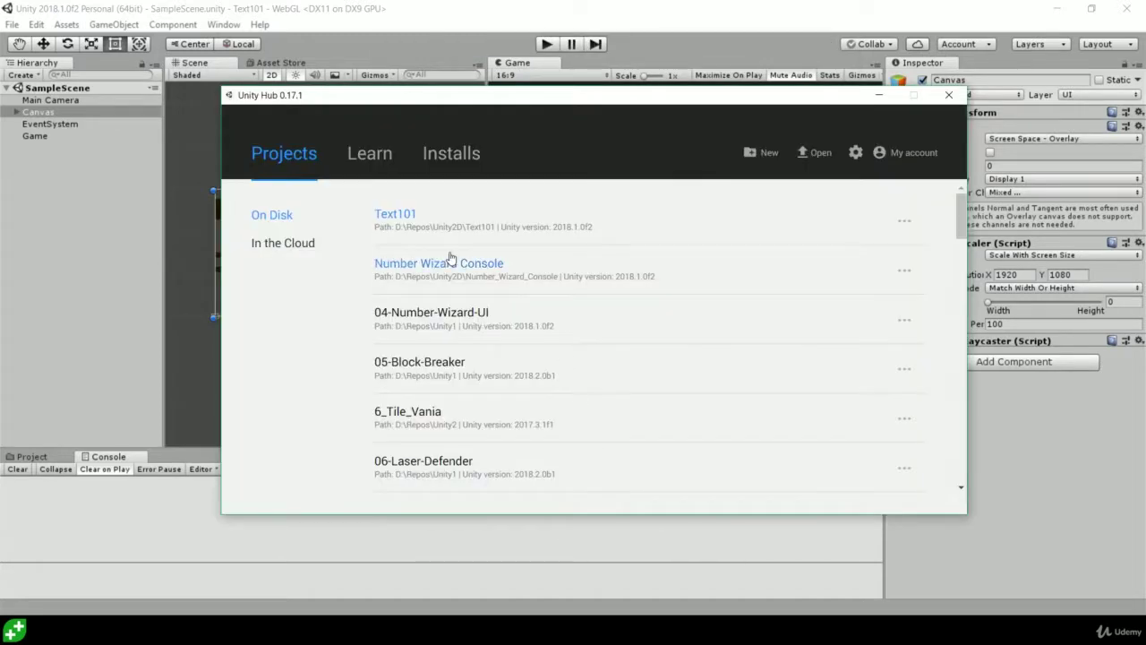
# Check in Unity Hub whether WebGL Build Support is among the components of the Unity 2018.1.0f2 install, without adding any.
pyautogui.click(458, 158)
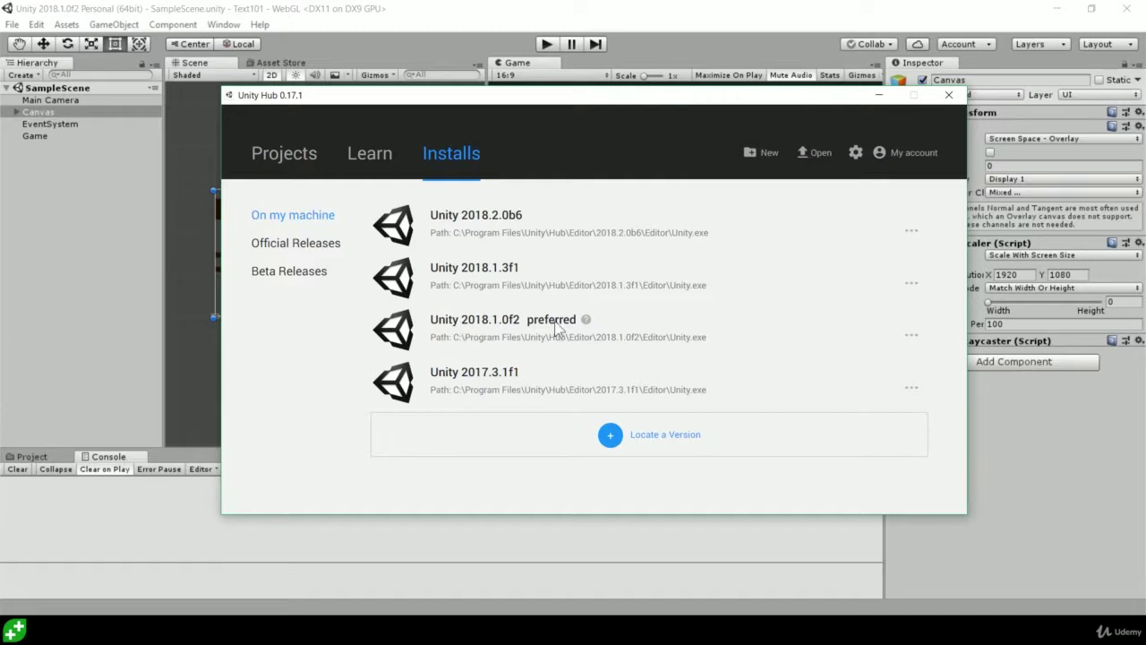
pyautogui.click(912, 337)
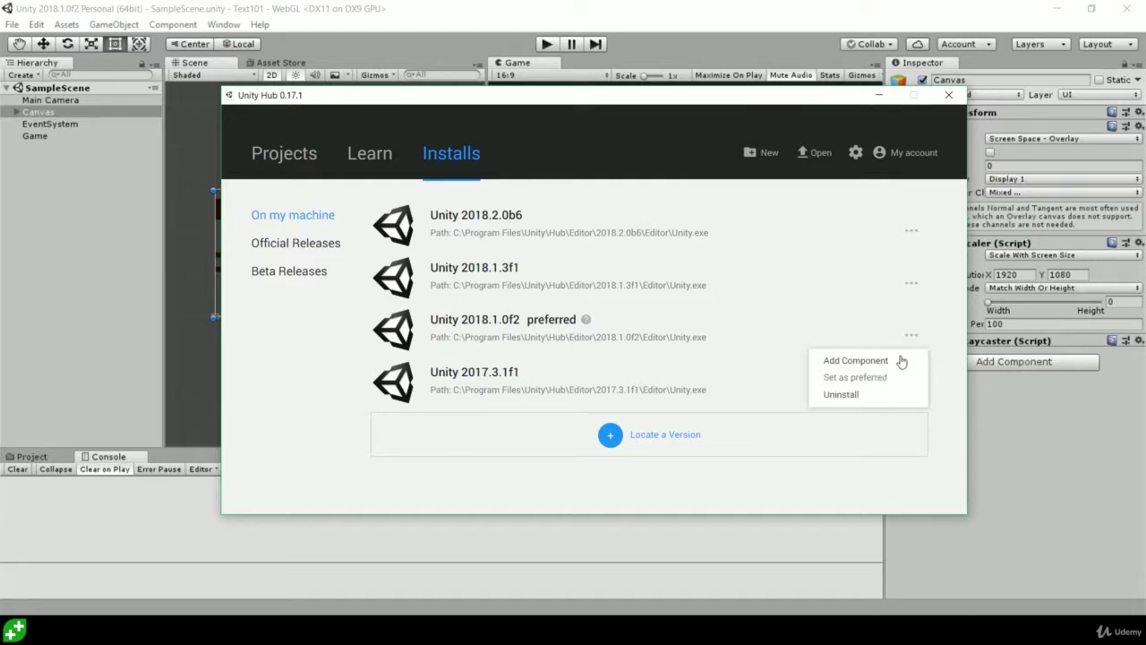
pyautogui.click(880, 360)
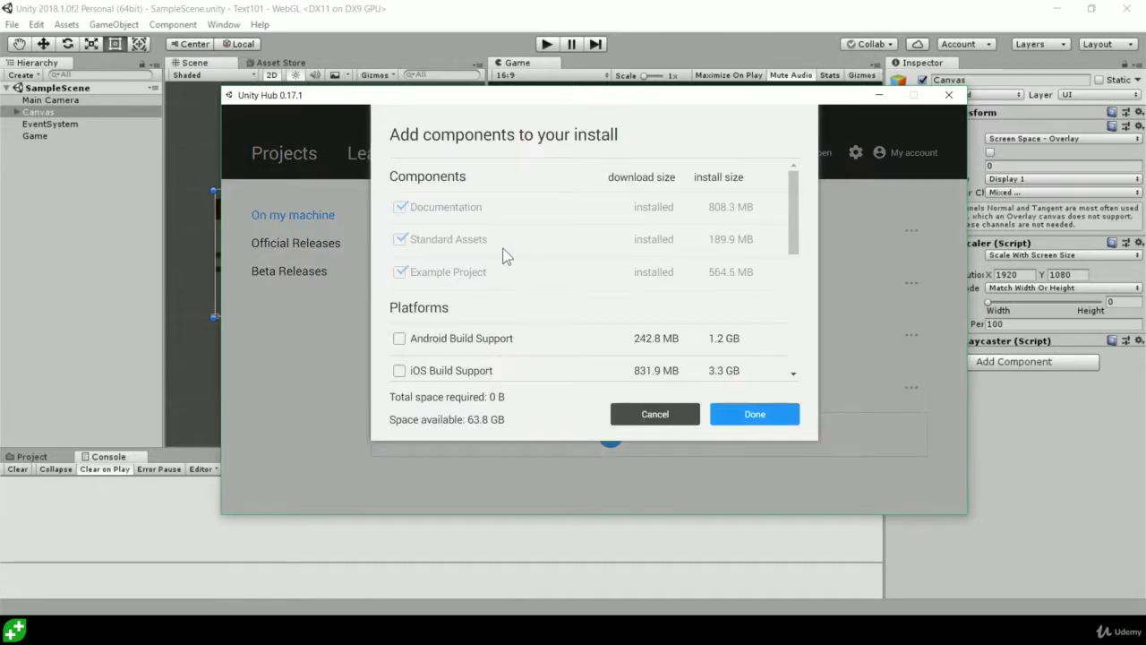
pyautogui.moveTo(793, 215); pyautogui.dragTo(803, 325)
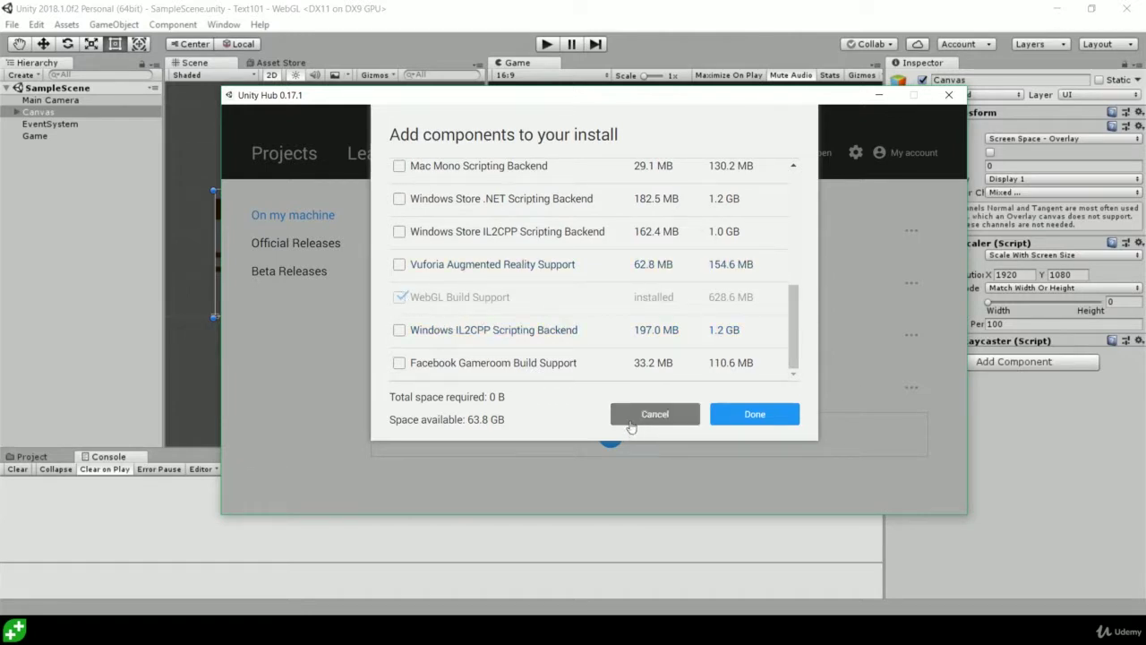
pyautogui.click(659, 416)
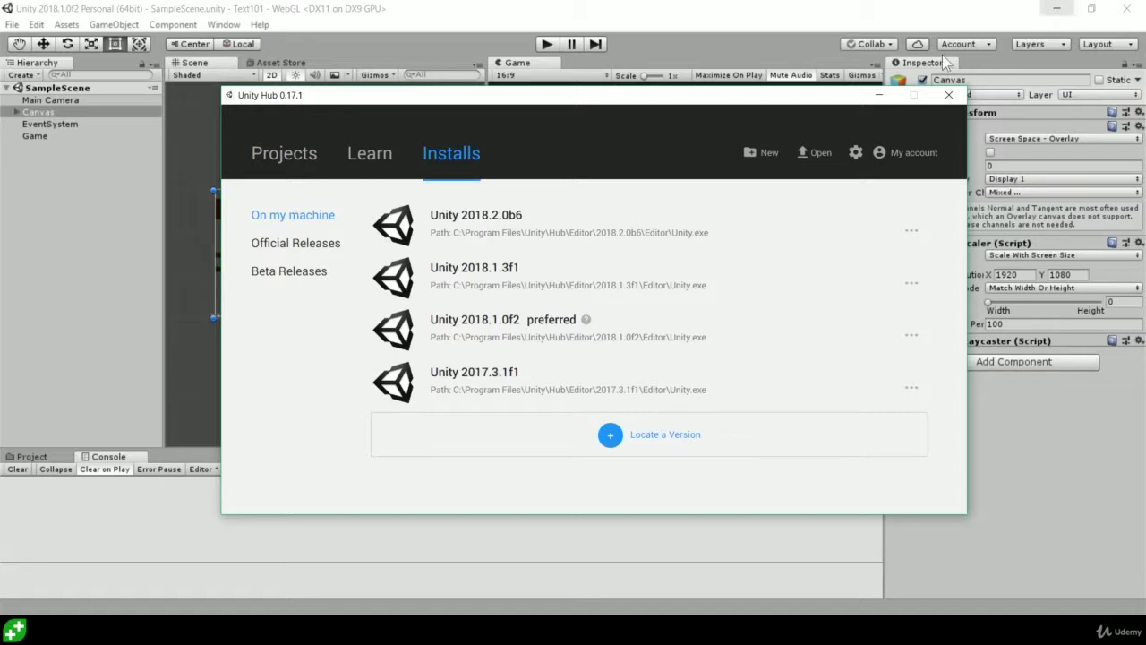
pyautogui.click(878, 99)
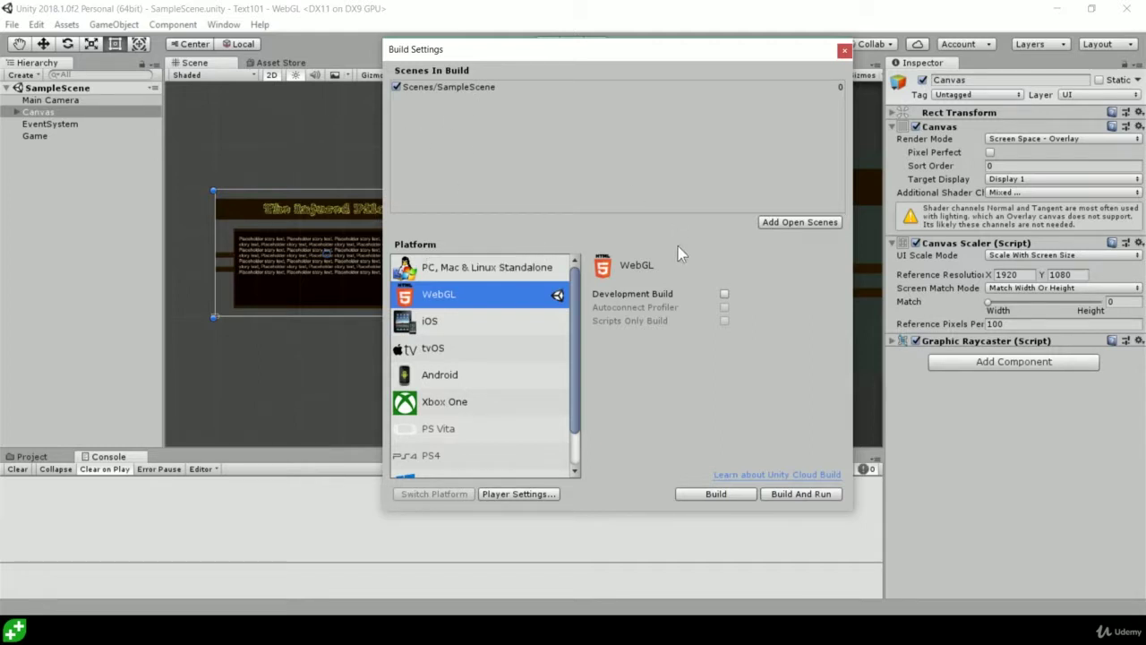
# Start a WebGL build and run, and create a new folder in Downloads for the build output.
pyautogui.click(804, 493)
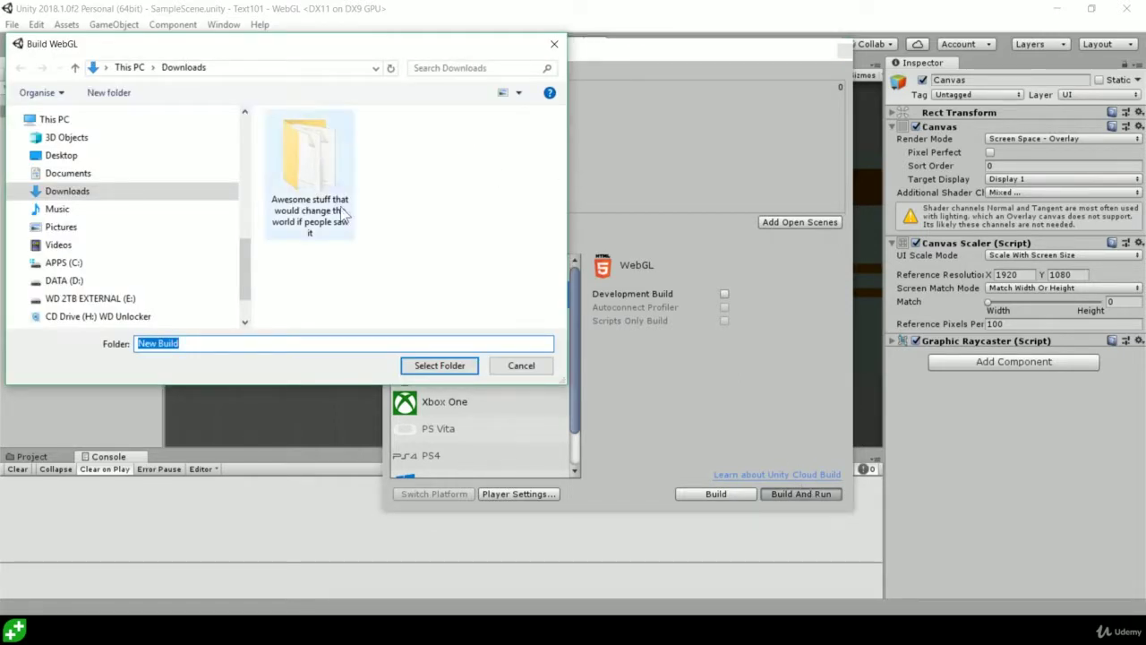
pyautogui.click(411, 159)
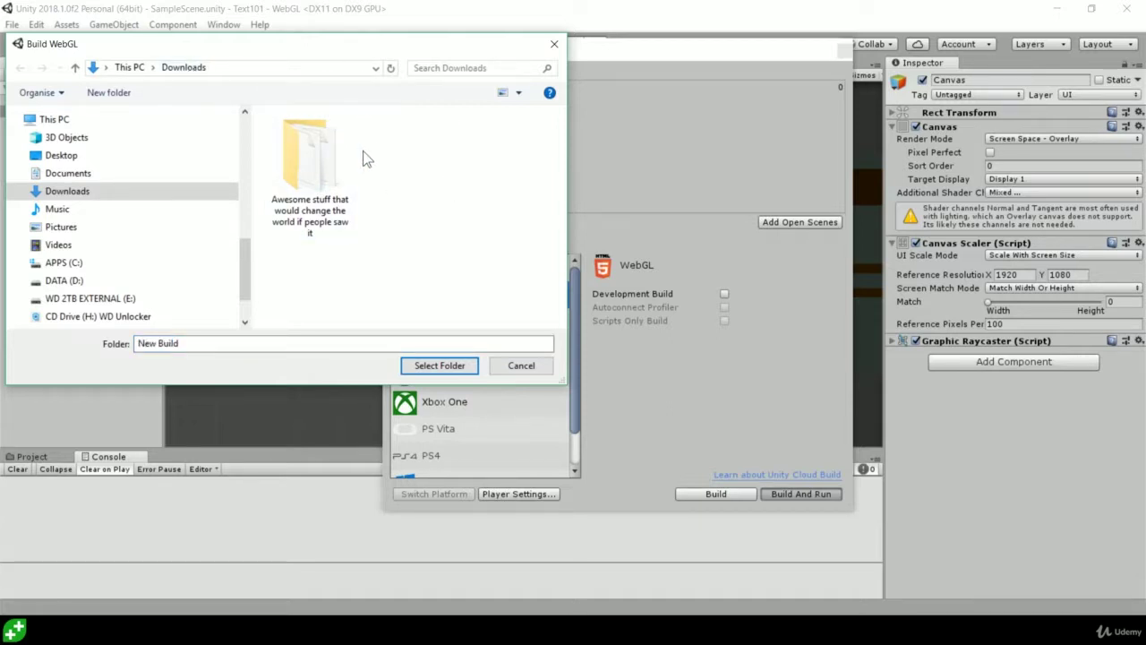
pyautogui.rightClick(420, 153)
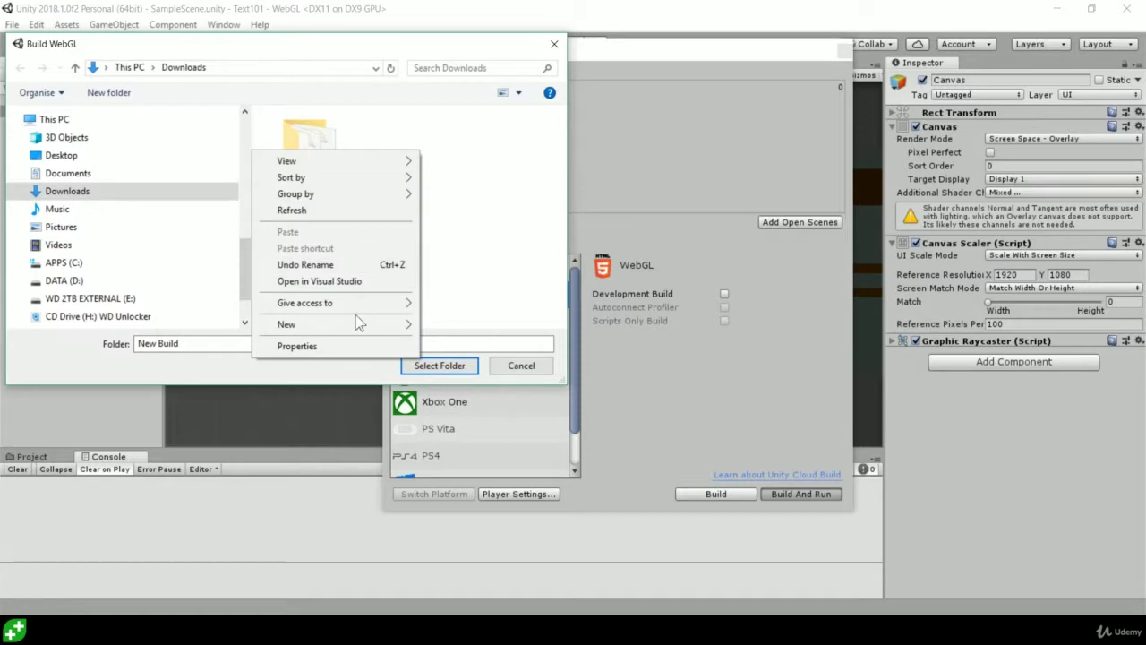
pyautogui.moveTo(347, 324)
pyautogui.click(470, 325)
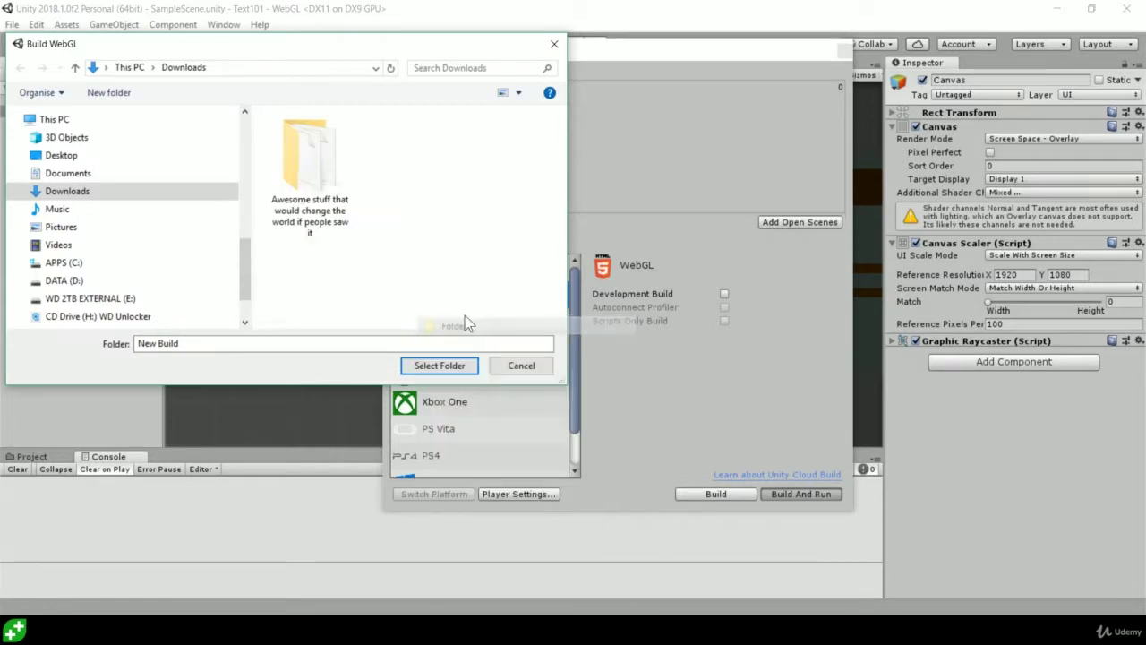
pyautogui.write('Text1')
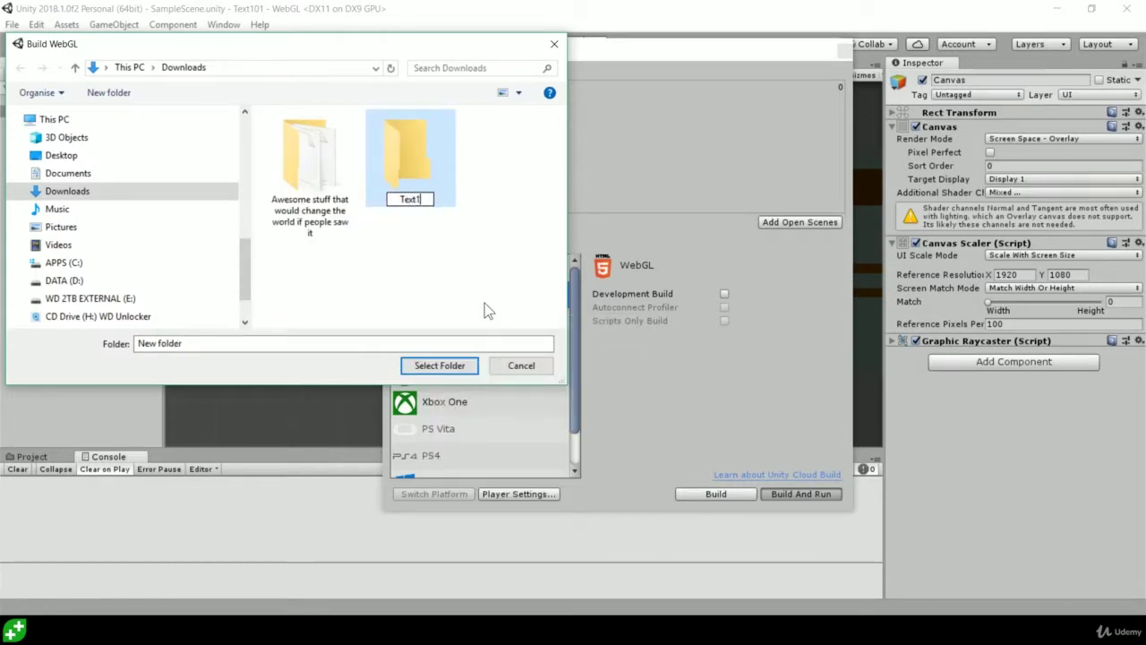
pyautogui.write('01 Rick V')
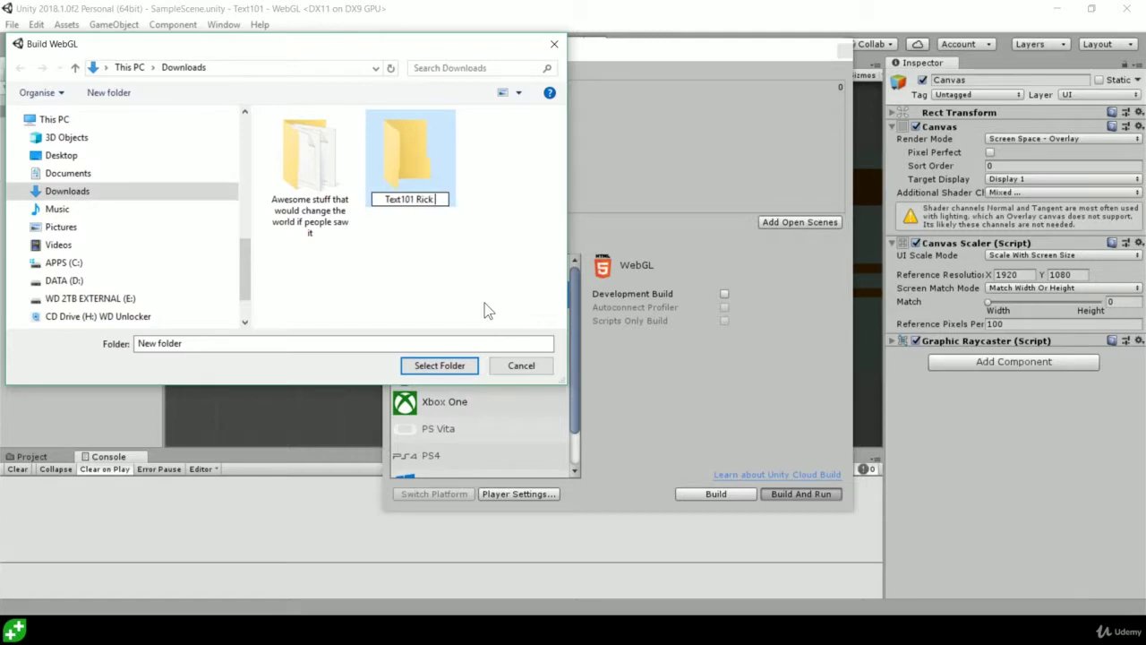
pyautogui.press('BackSpace')
pyautogui.press('BackSpace')
pyautogui.press('BackSpace')
pyautogui.press('BackSpace')
pyautogui.press('BackSpace')
pyautogui.press('BackSpace')
pyautogui.press('BackSpace')
pyautogui.press('BackSpace')
pyautogui.press('BackSpace')
pyautogui.press('BackSpace')
pyautogui.press('BackSpace')
pyautogui.press('BackSpace')
pyautogui.press('BackSpace')
pyautogui.press('BackSpace')
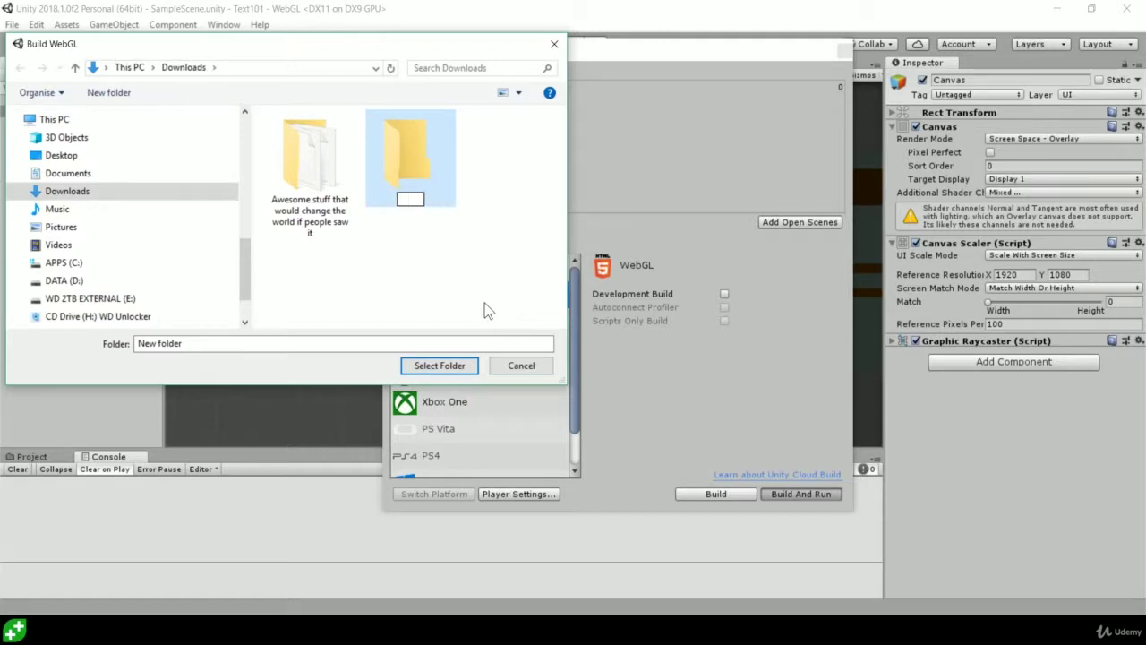
# Name the new folder The Injured Pilot and build the WebGL player into it.
pyautogui.write('The Injured ')
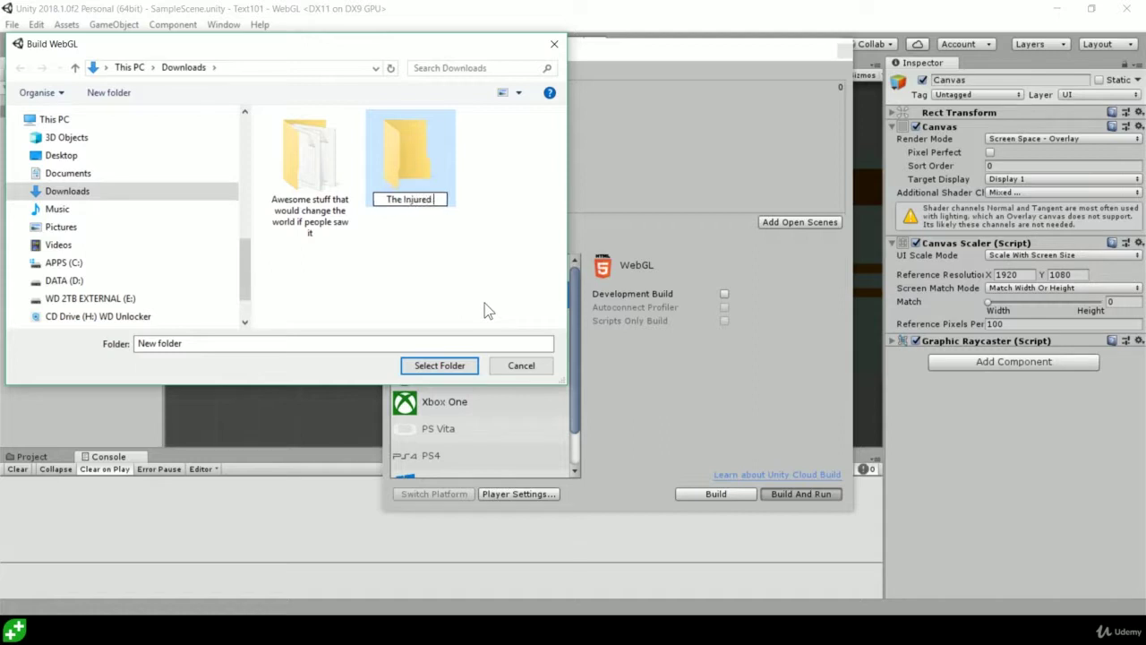
pyautogui.write('Pilot')
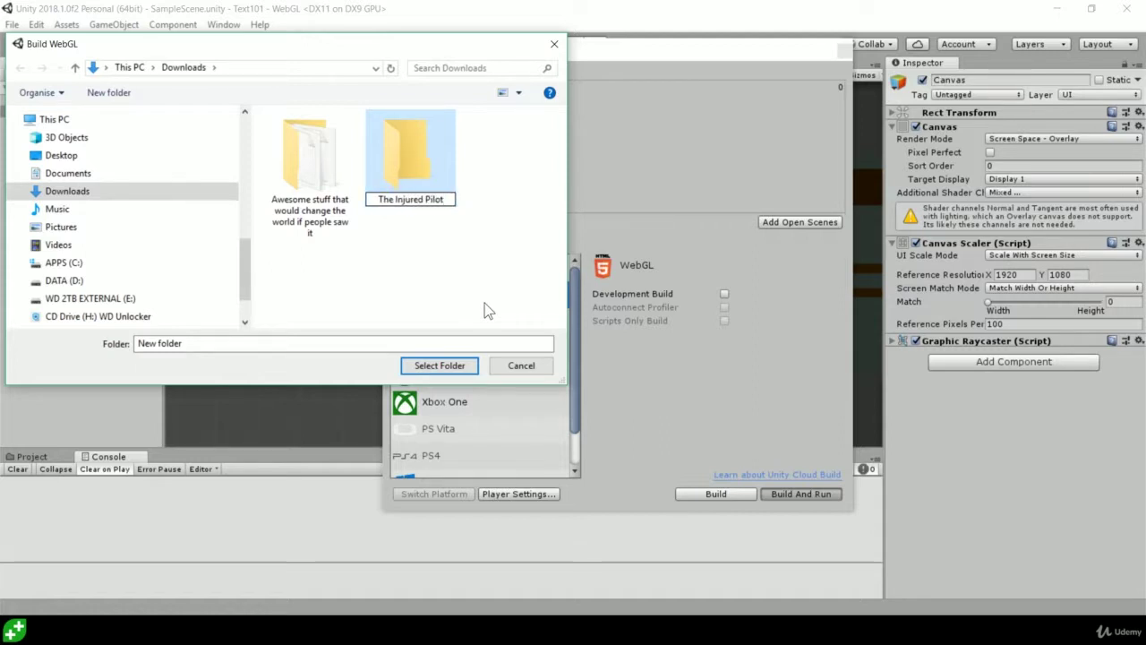
pyautogui.press('Return')
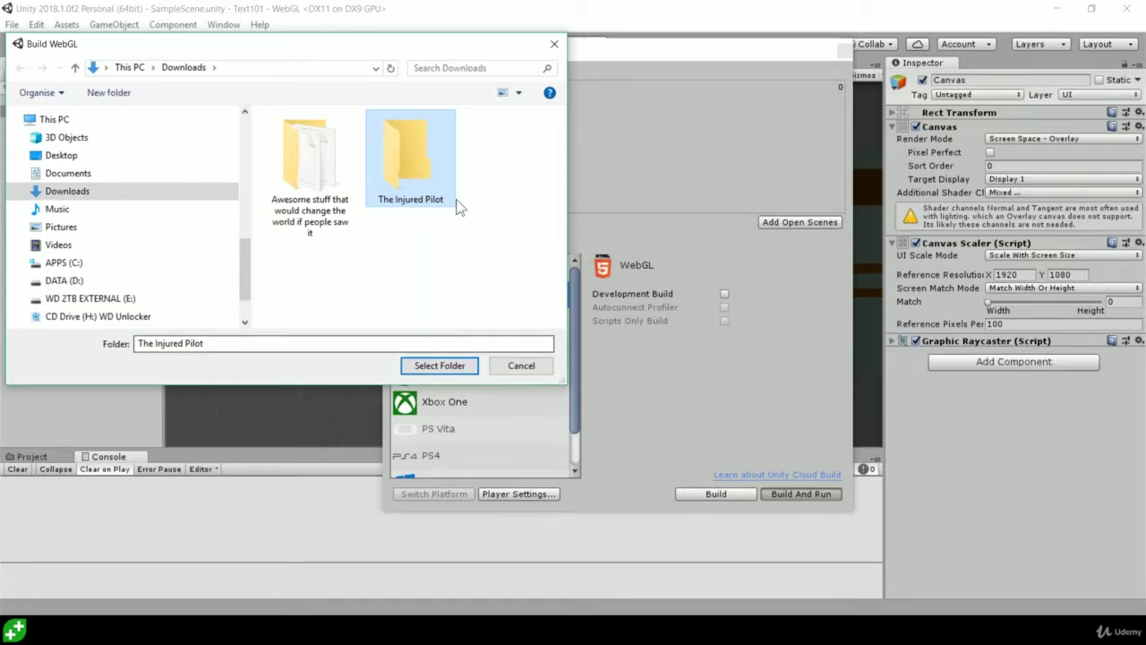
pyautogui.doubleClick(416, 154)
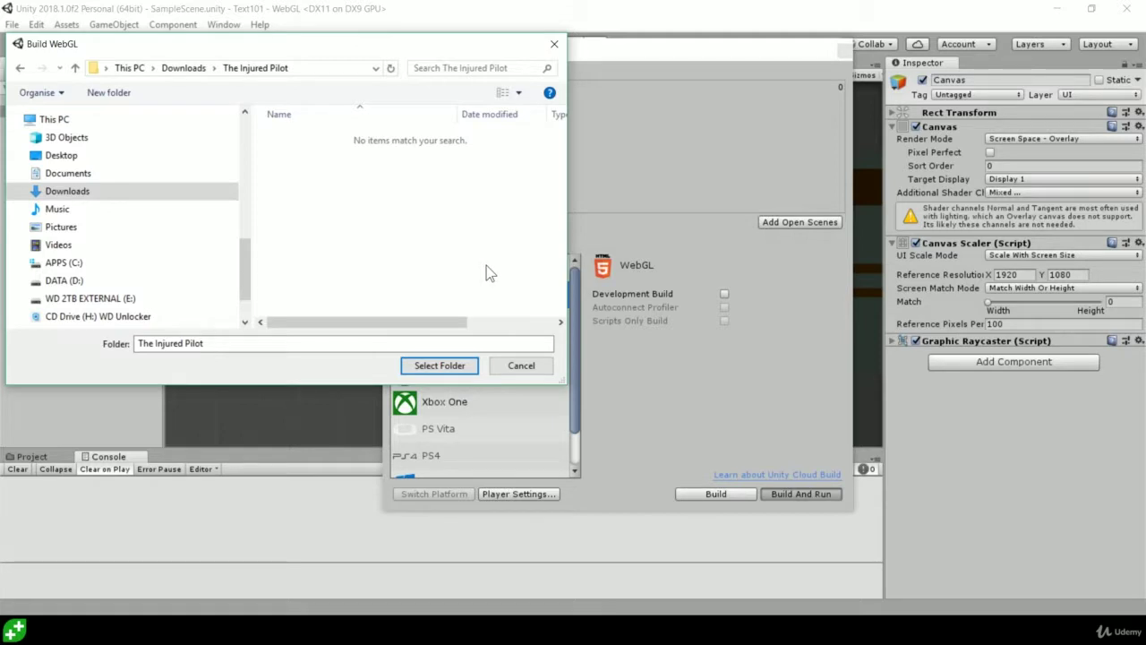
pyautogui.click(437, 365)
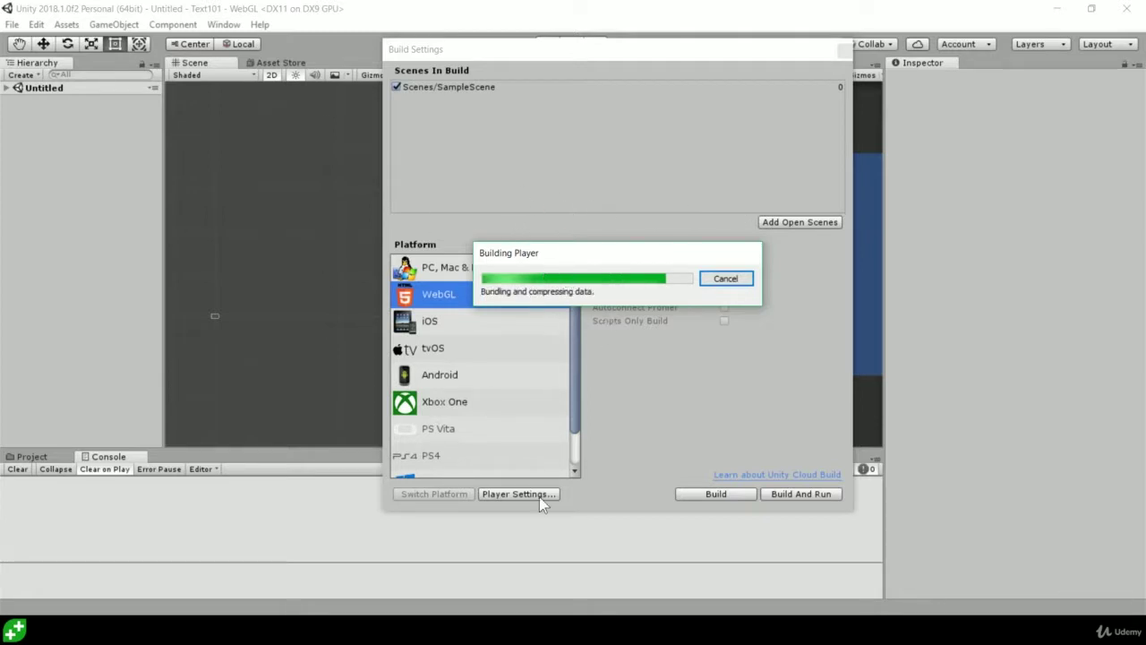
# Switch to Chrome and read the Unity manual page on building and running a WebGL project.
pyautogui.click(501, 582)
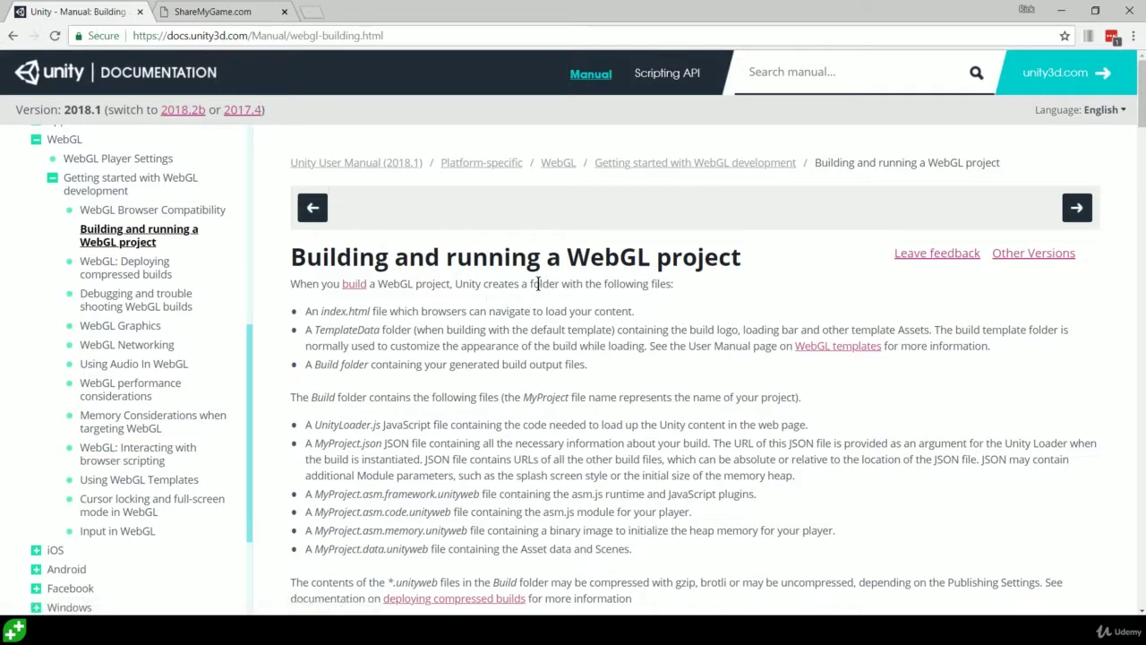
pyautogui.scroll(-20, 522, 303)
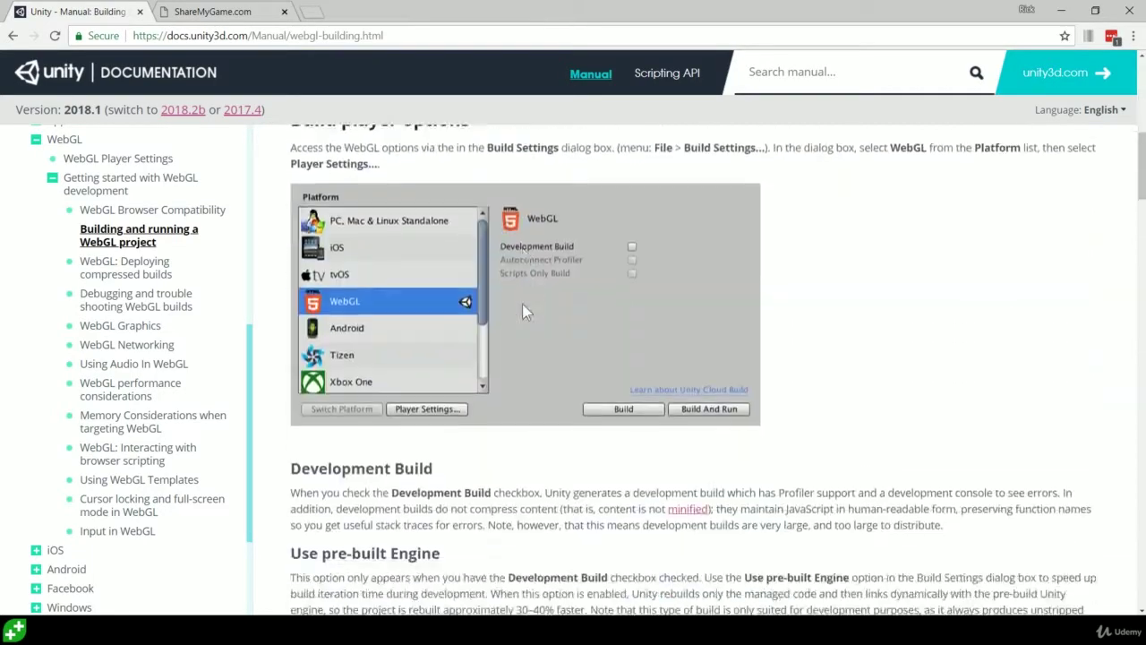
pyautogui.scroll(20, 522, 304)
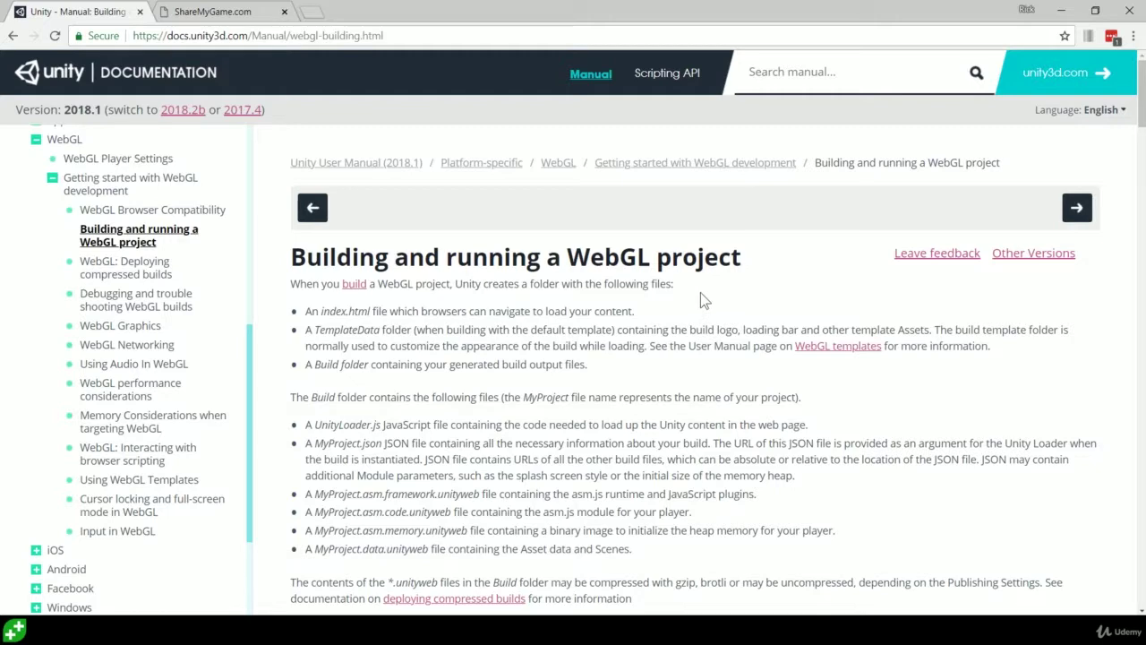
pyautogui.scroll(-5, 711, 298)
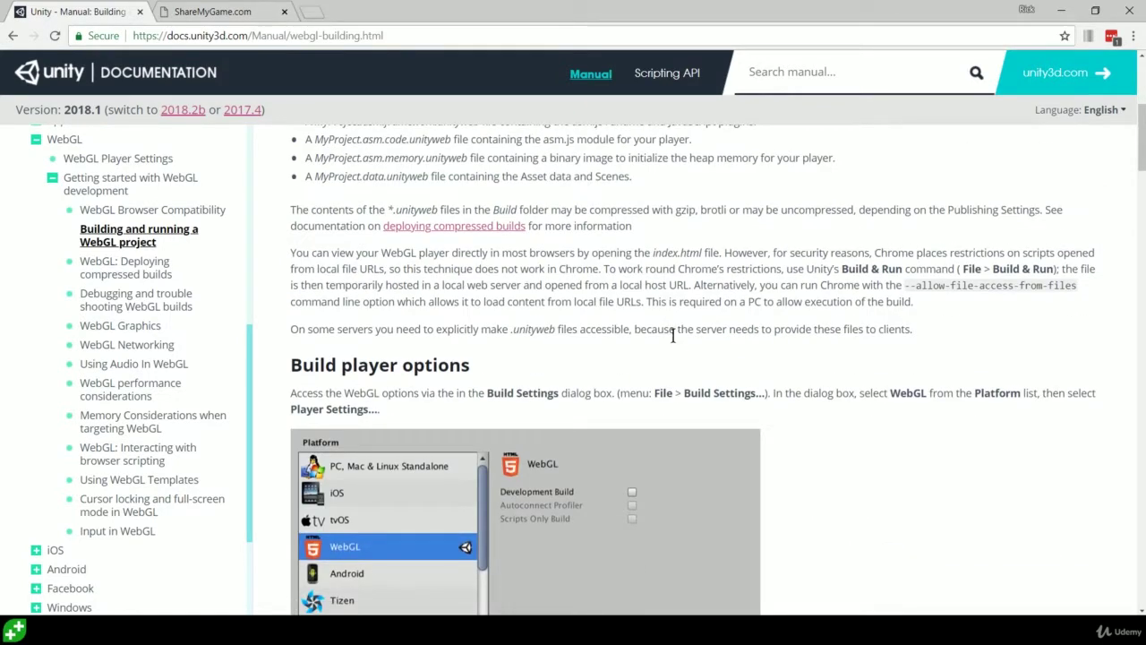
pyautogui.scroll(5, 660, 353)
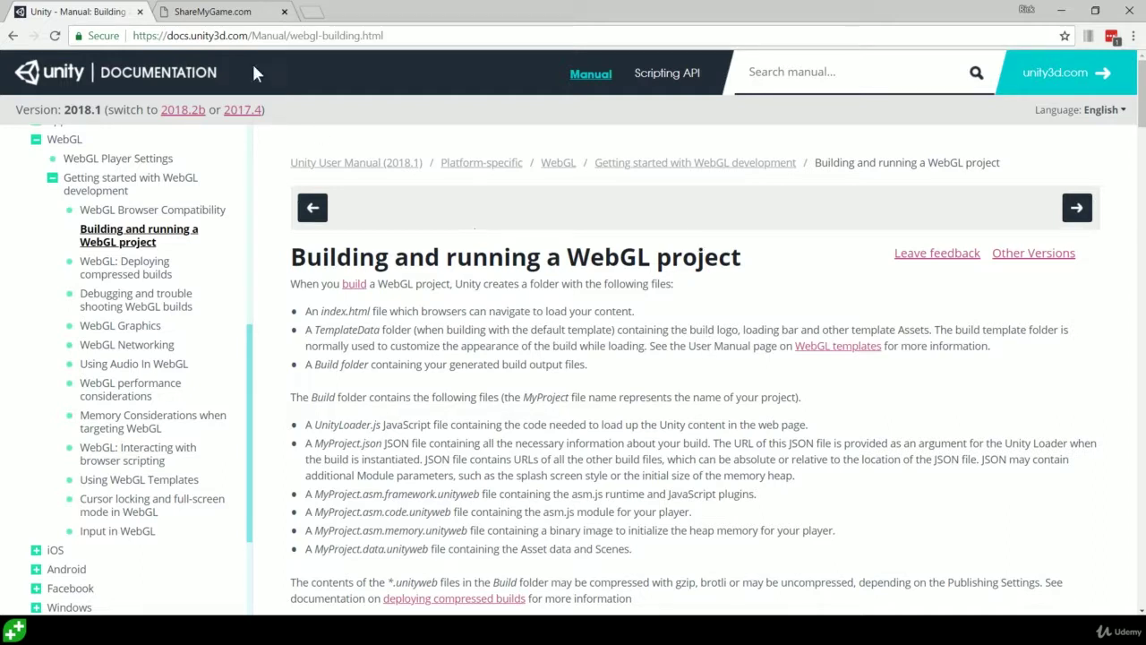
# Review the steps for sharing a game on ShareMyGame.com, and return to Unity.
pyautogui.click(208, 14)
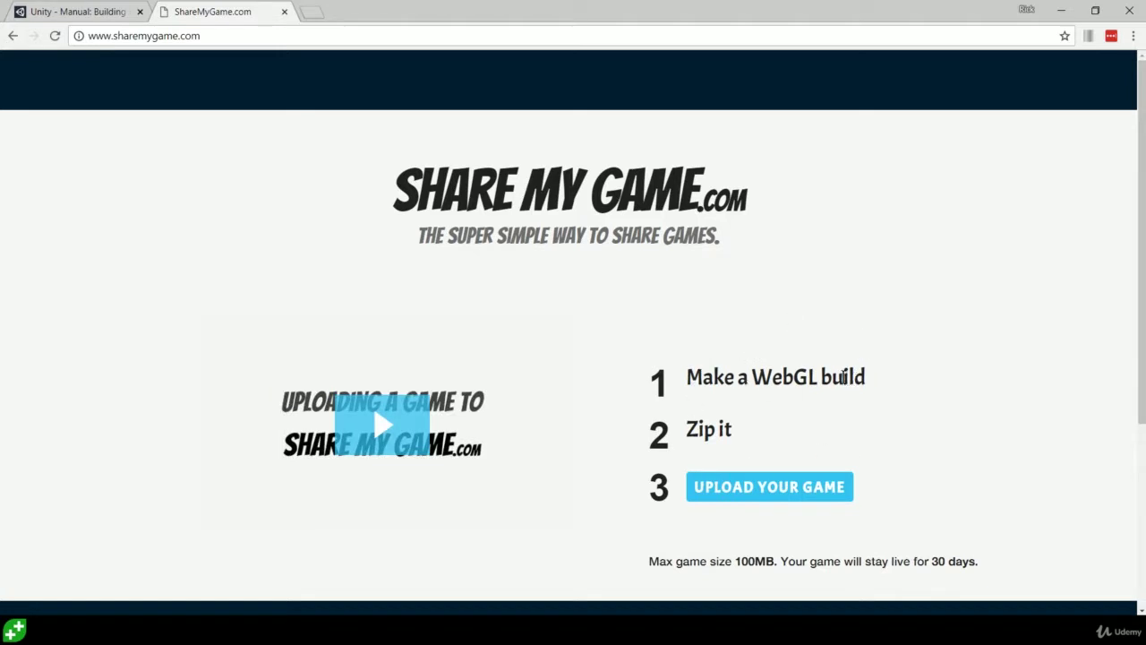
pyautogui.tripleClick(726, 428)
pyautogui.click(727, 430)
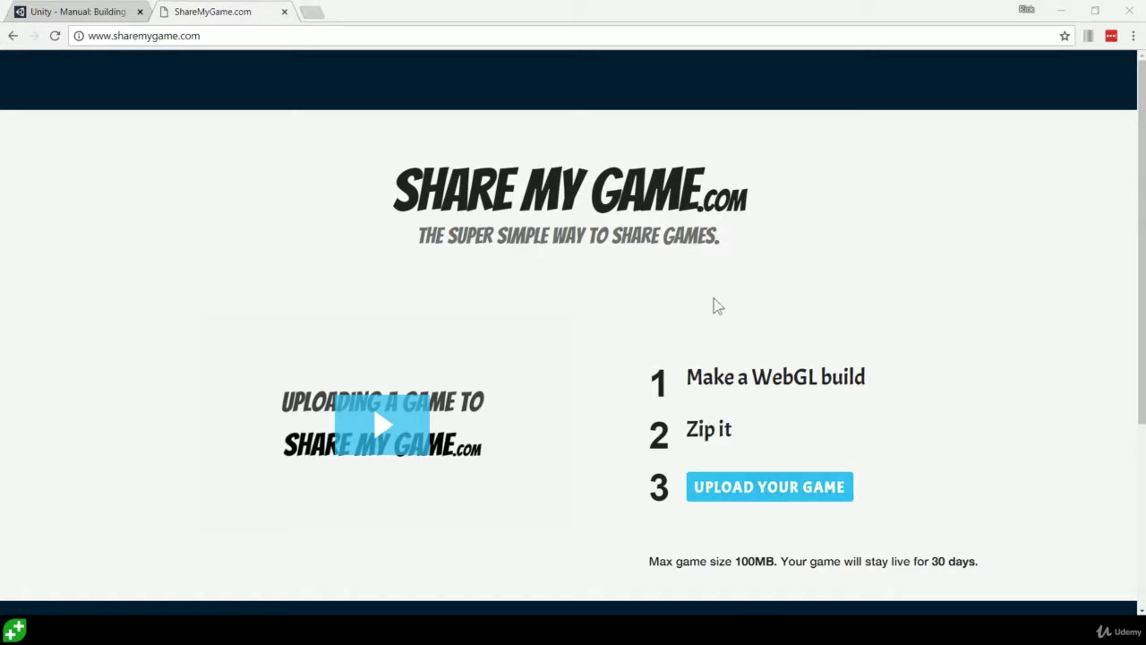
pyautogui.click(1057, 10)
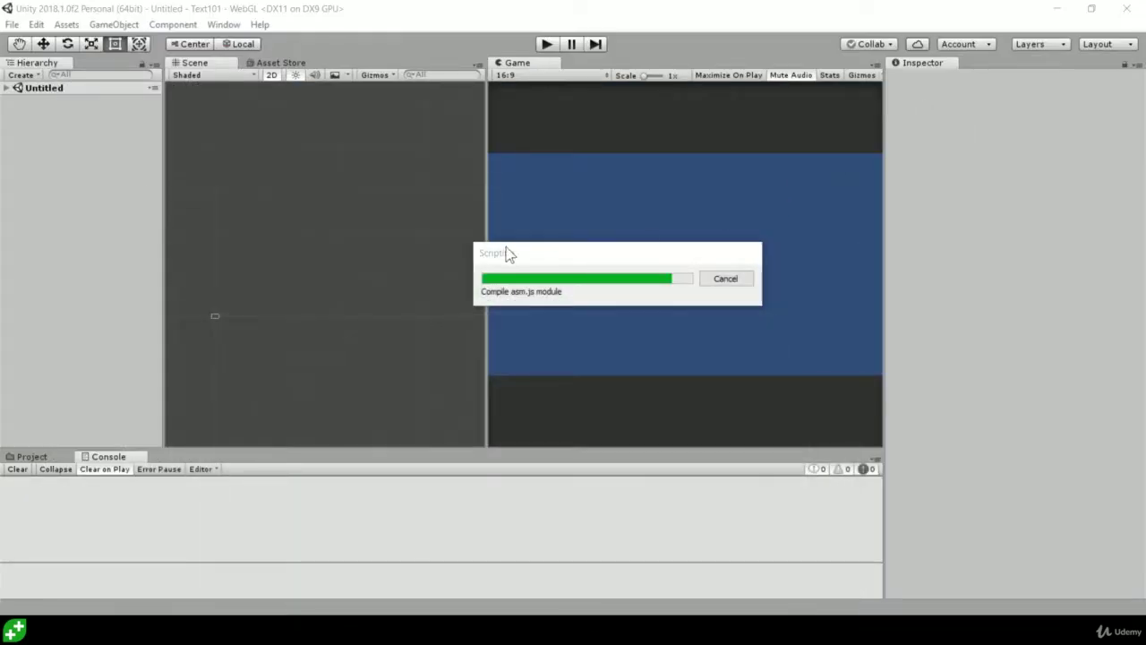
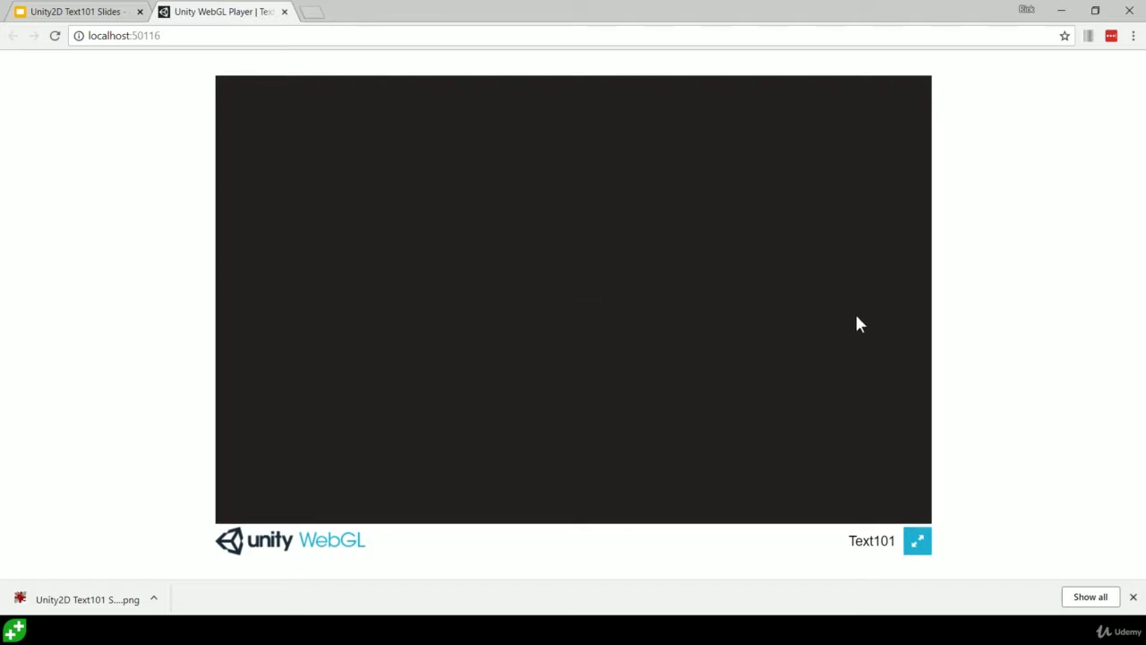
# Test the WebGL build in the browser by choosing options 1 and 2 through several story states.
pyautogui.press('1')
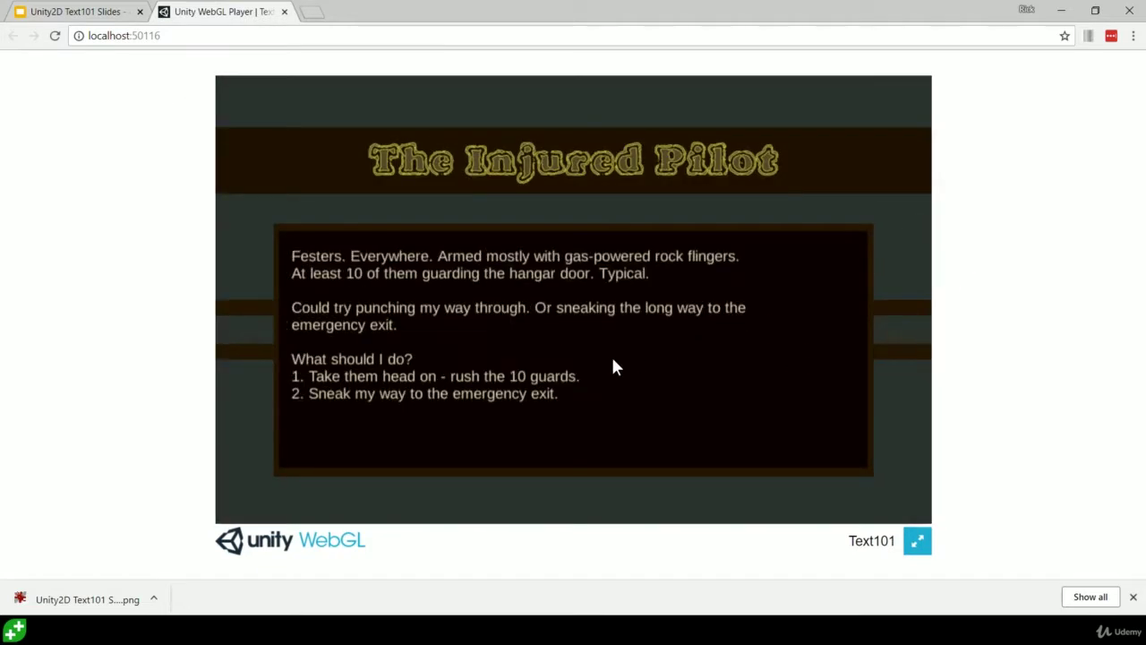
pyautogui.press('1')
pyautogui.press('2')
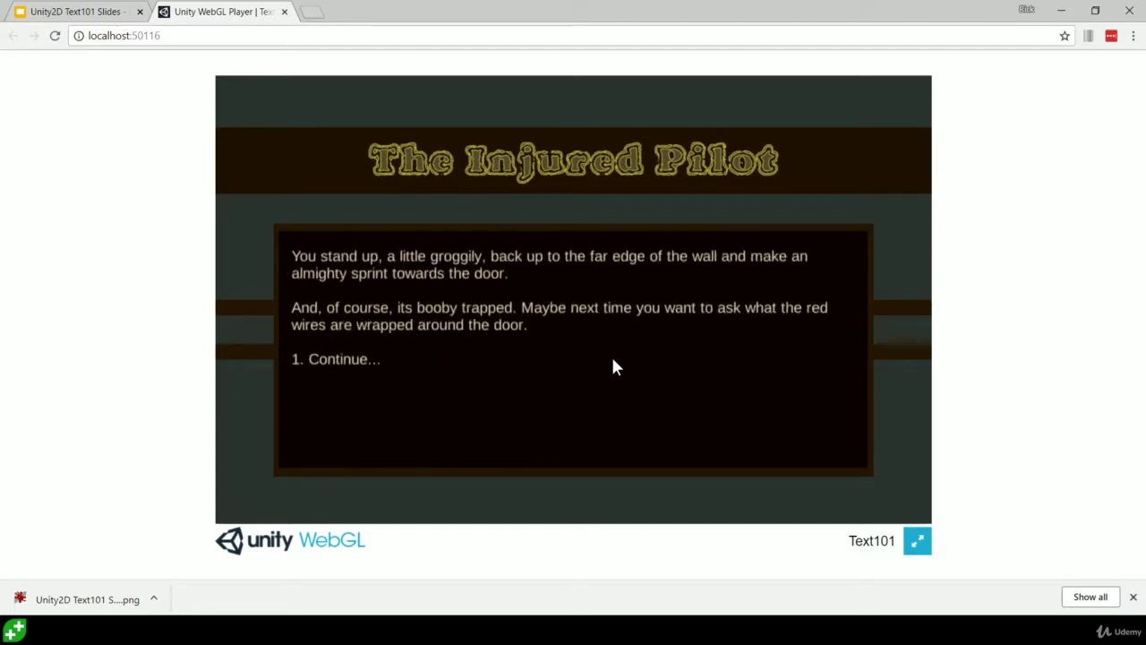
pyautogui.press('1')
pyautogui.press('1')
pyautogui.press('1')
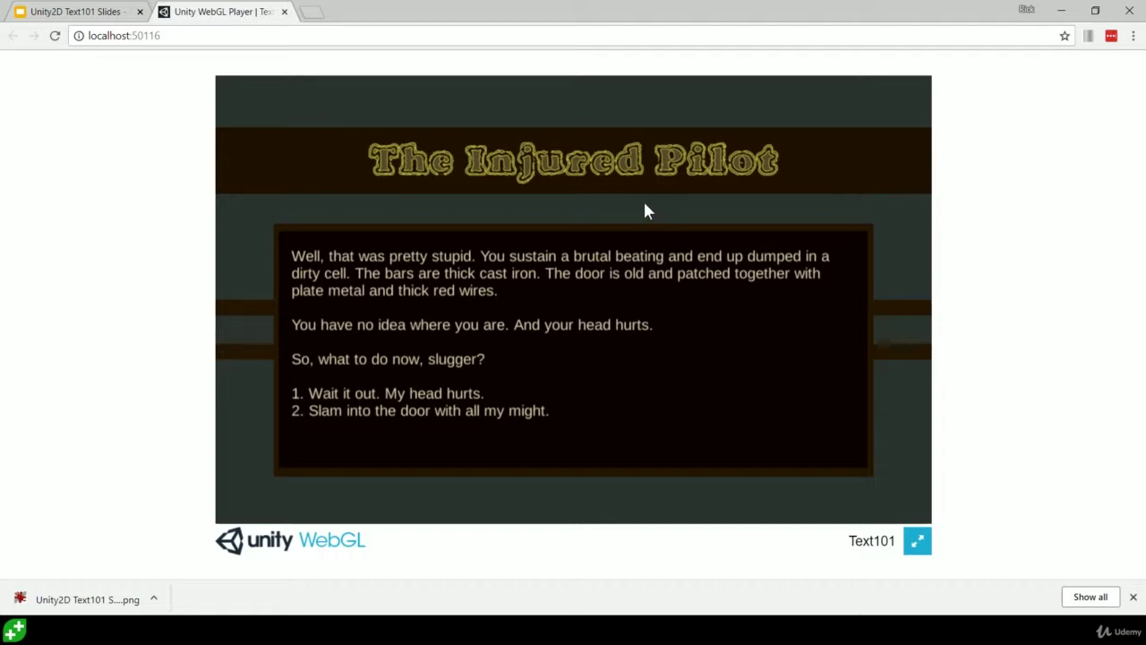
pyautogui.press('1')
pyautogui.press('1')
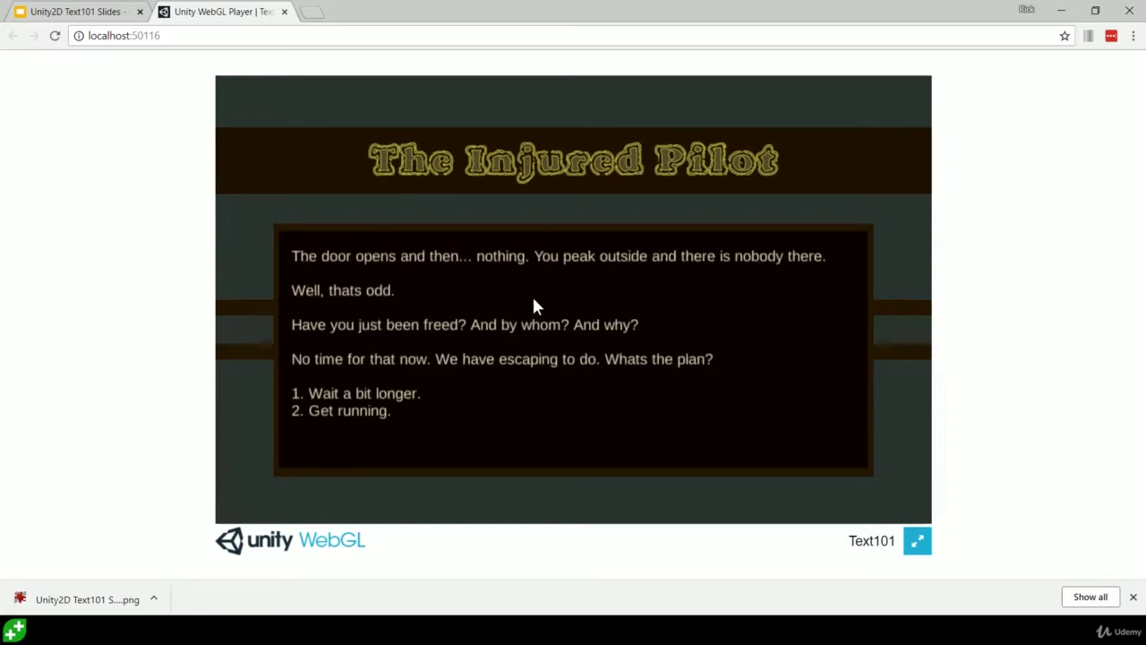
# Close Unity's Build Settings and bring the Downloads folder window in File Explorer fully into view.
pyautogui.hotkey('alt', 'Tab')
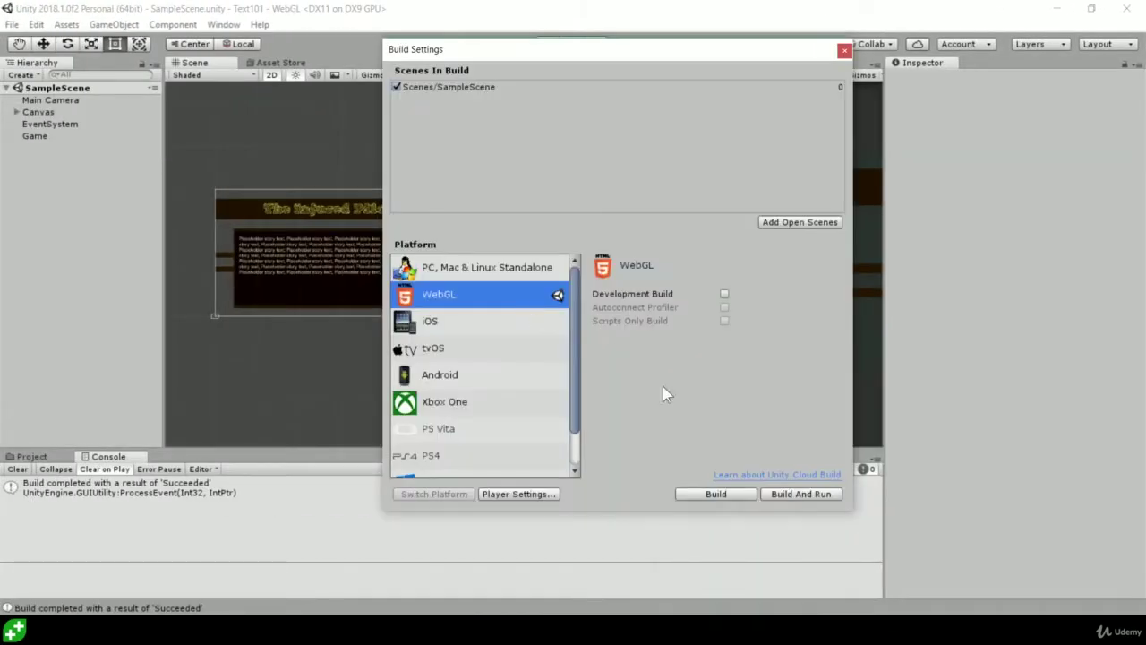
pyautogui.click(844, 50)
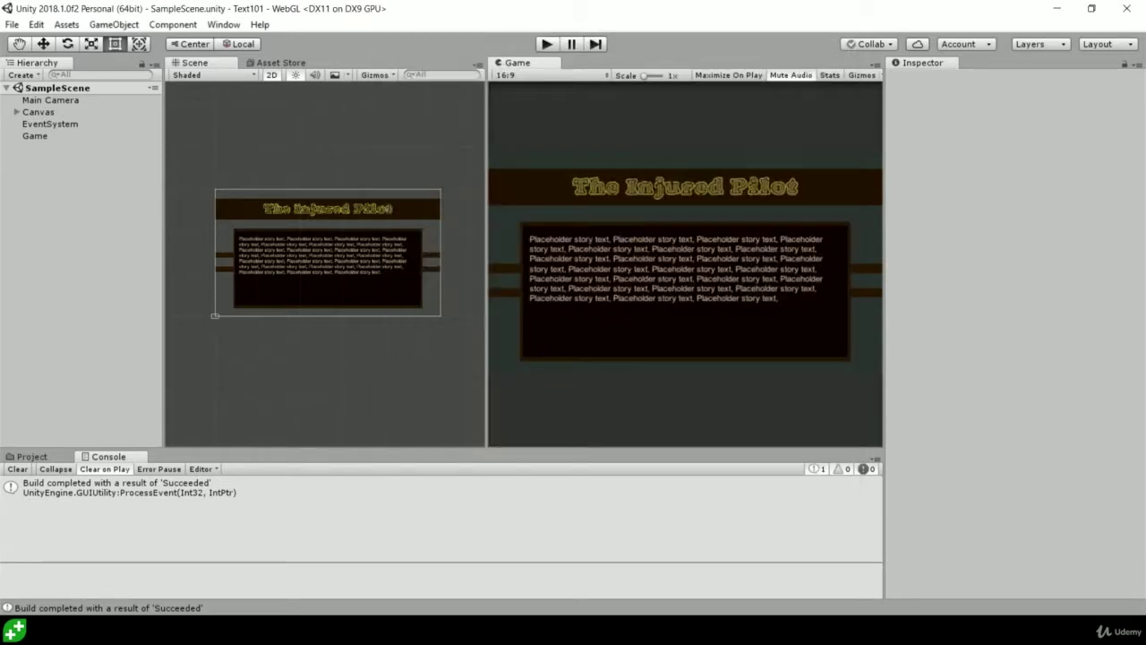
pyautogui.hotkey('alt', 'Tab')
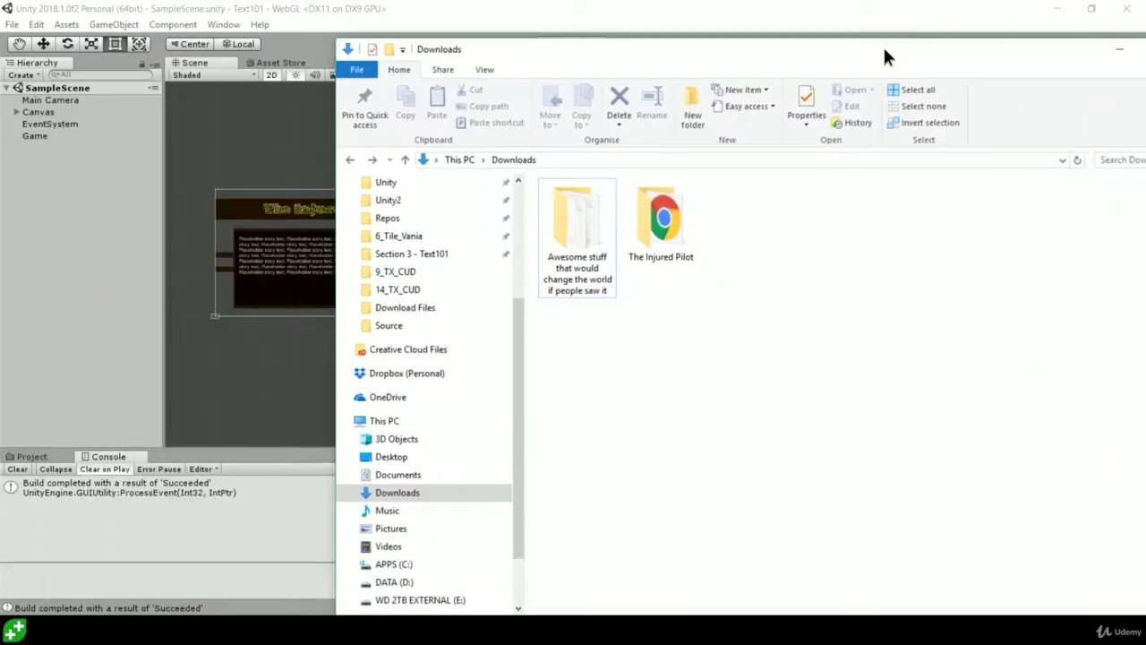
pyautogui.moveTo(883, 45); pyautogui.dragTo(726, 36)
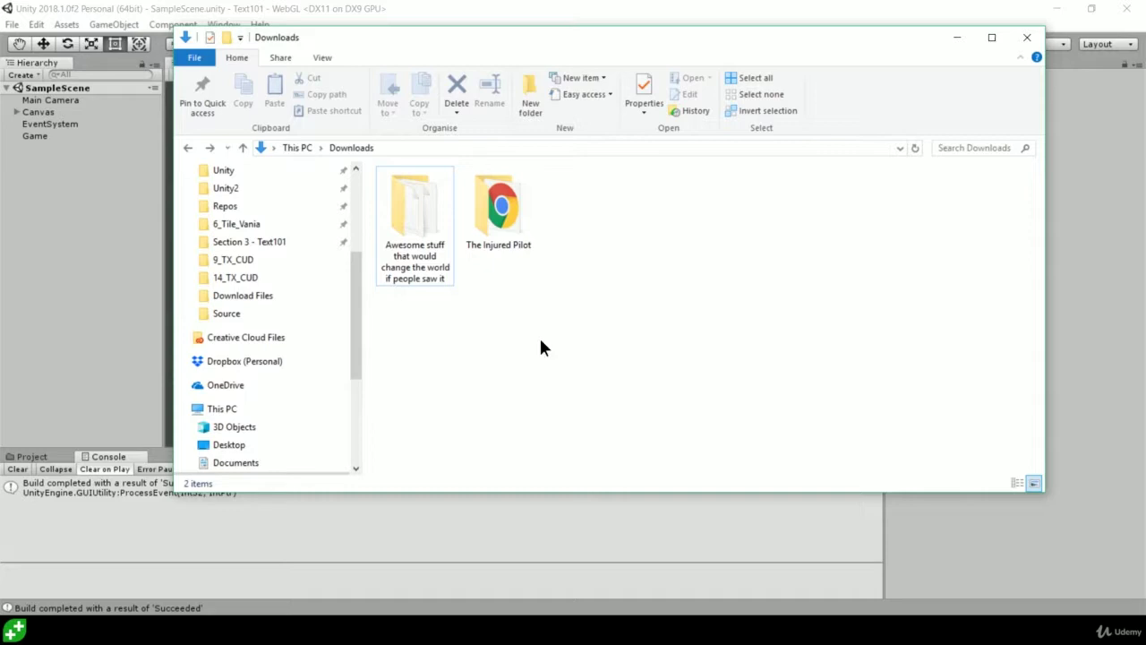
pyautogui.click(472, 190)
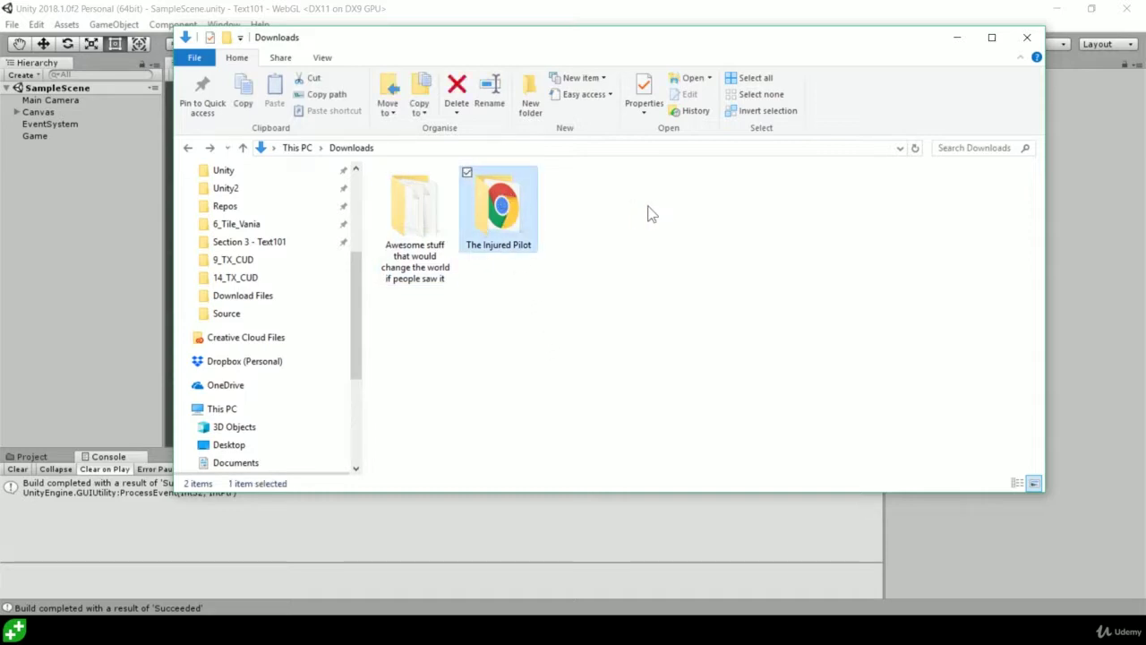
pyautogui.rightClick(505, 213)
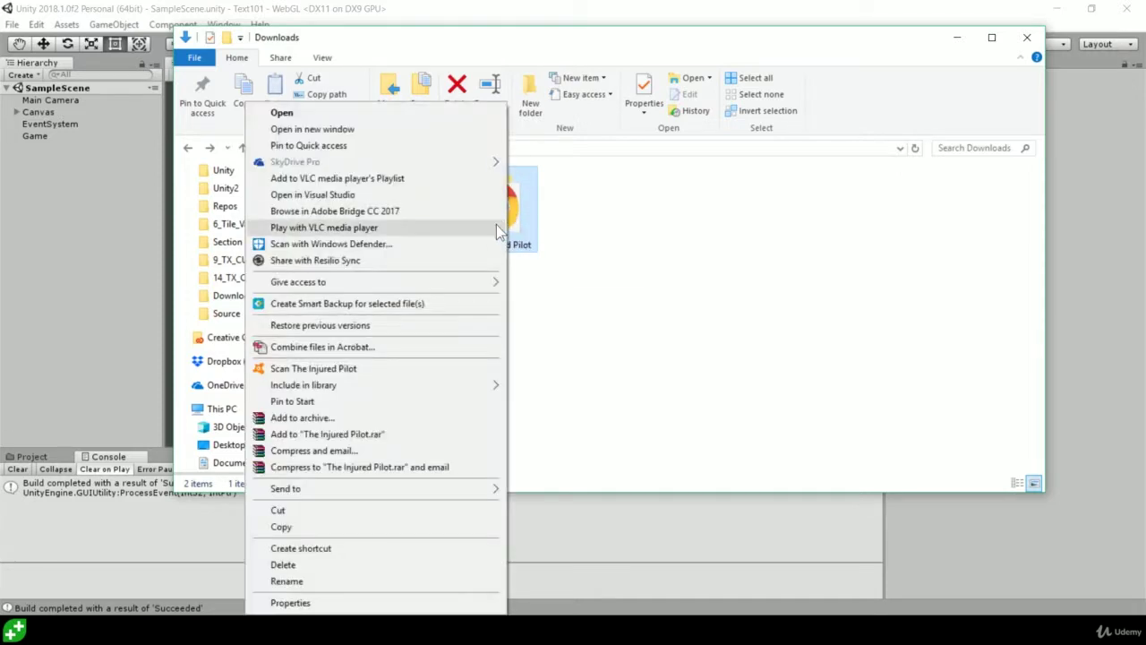
pyautogui.click(570, 205)
pyautogui.moveTo(507, 209); pyautogui.dragTo(609, 229, button='right')
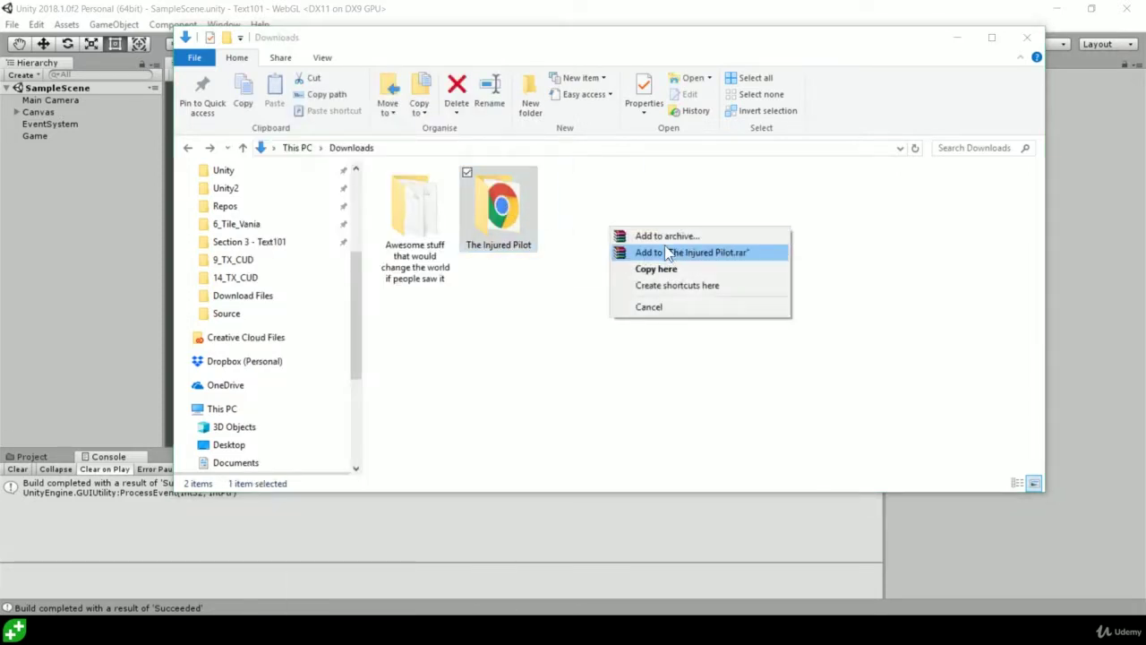
pyautogui.click(604, 209)
# Compress The Injured Pilot build folder into a zip file in Downloads.
pyautogui.rightClick(512, 209)
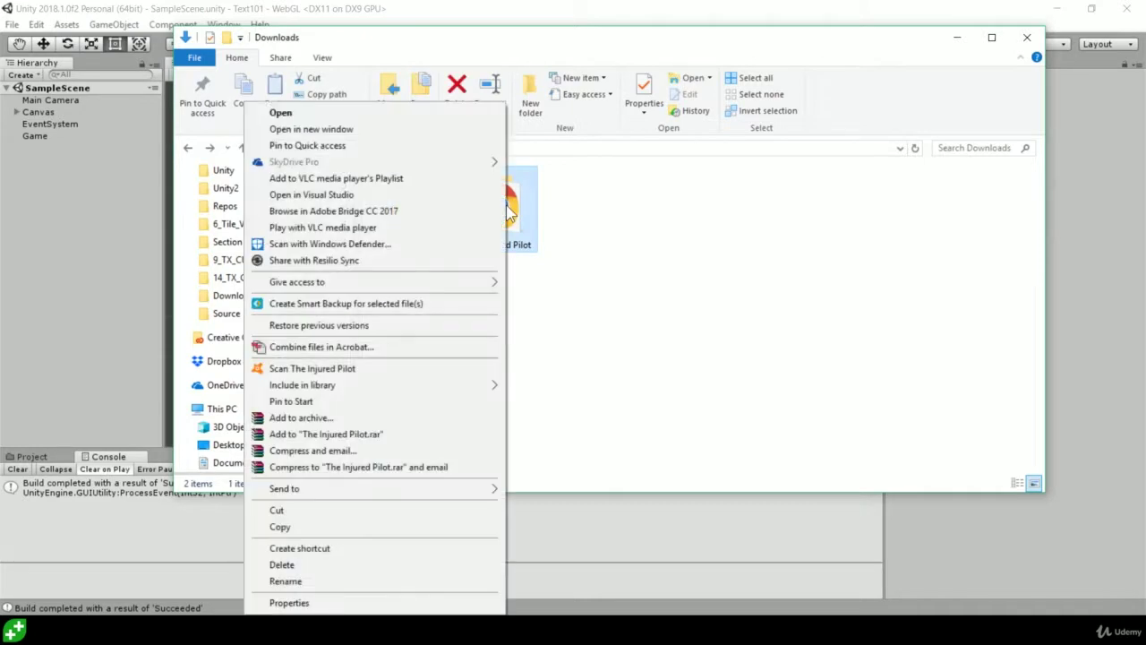
pyautogui.moveTo(413, 497)
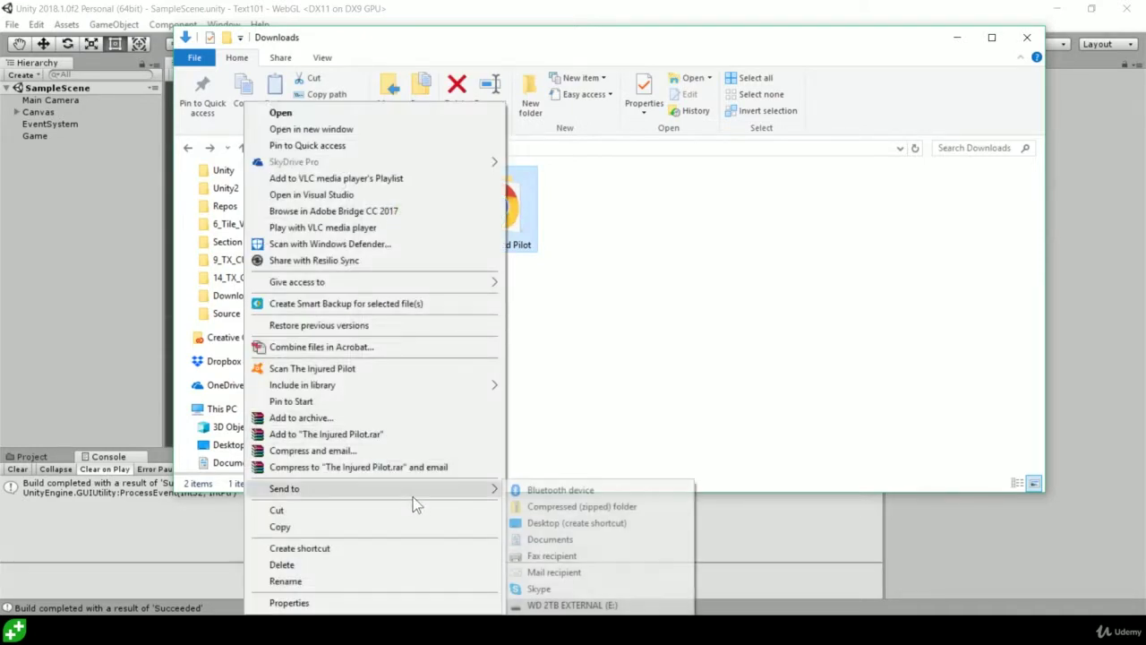
pyautogui.click(602, 508)
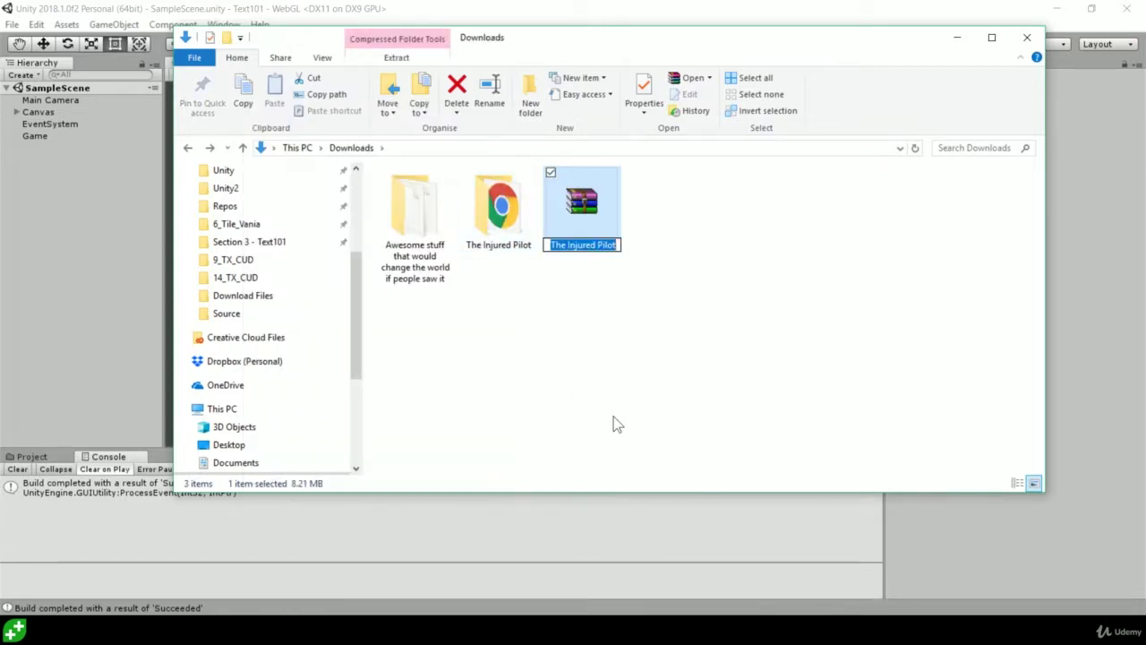
# Keep the zip file's name, switch to ShareMyGame.com in Chrome, and upload The Injured Pilot zip from Downloads.
pyautogui.press('Return')
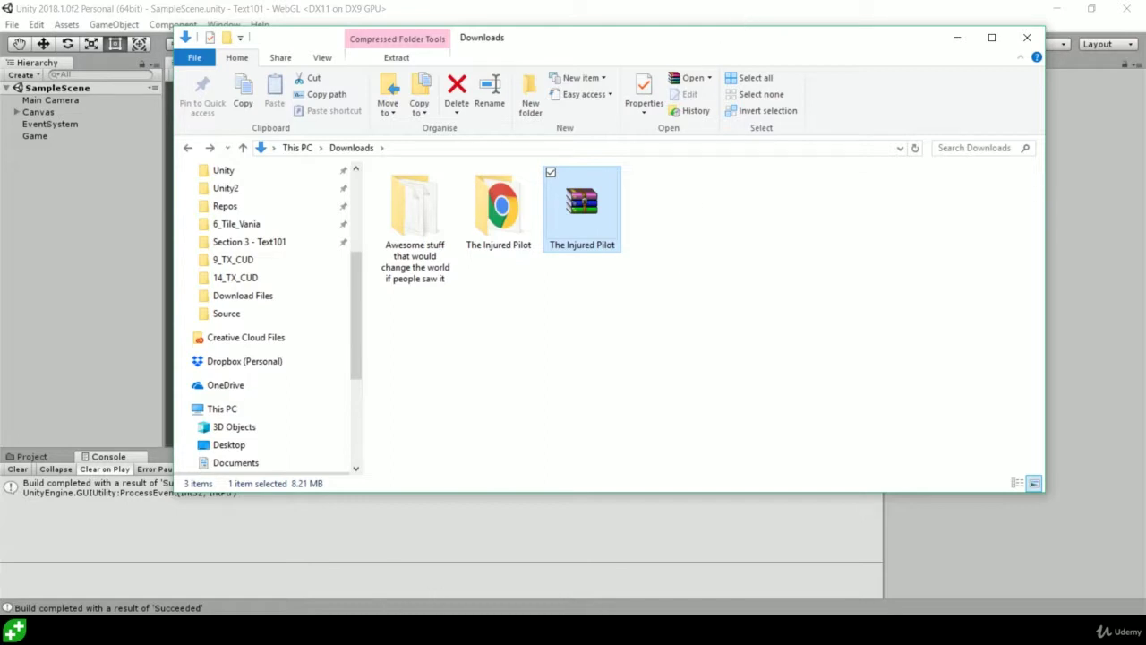
pyautogui.moveTo(555, 630)
pyautogui.click(703, 553)
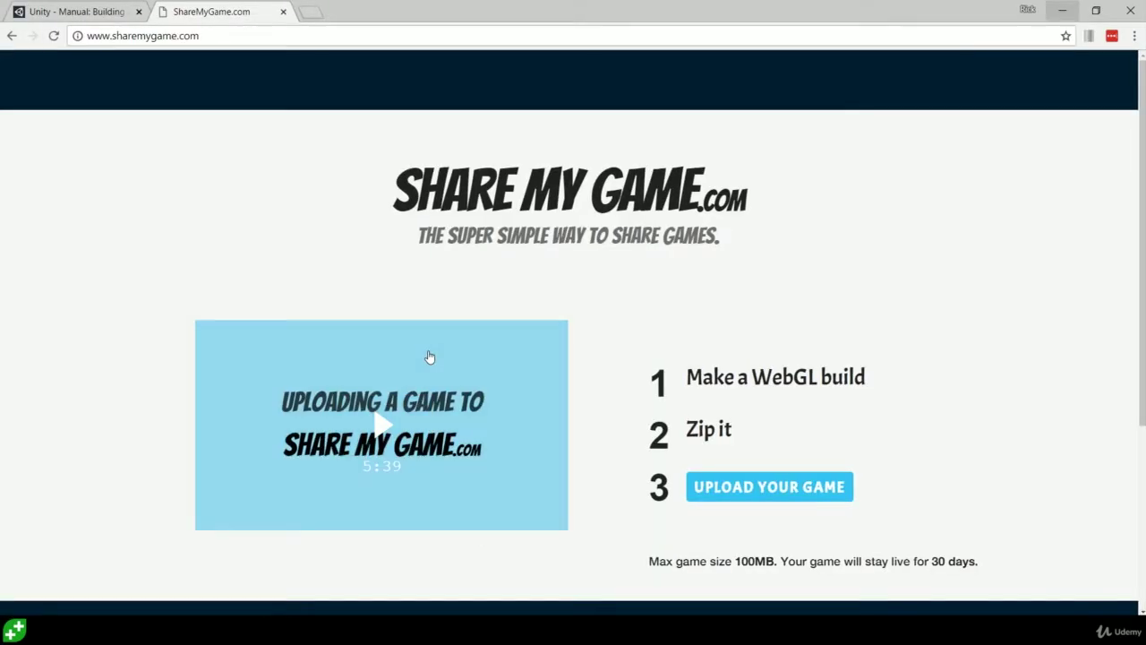
pyautogui.click(723, 490)
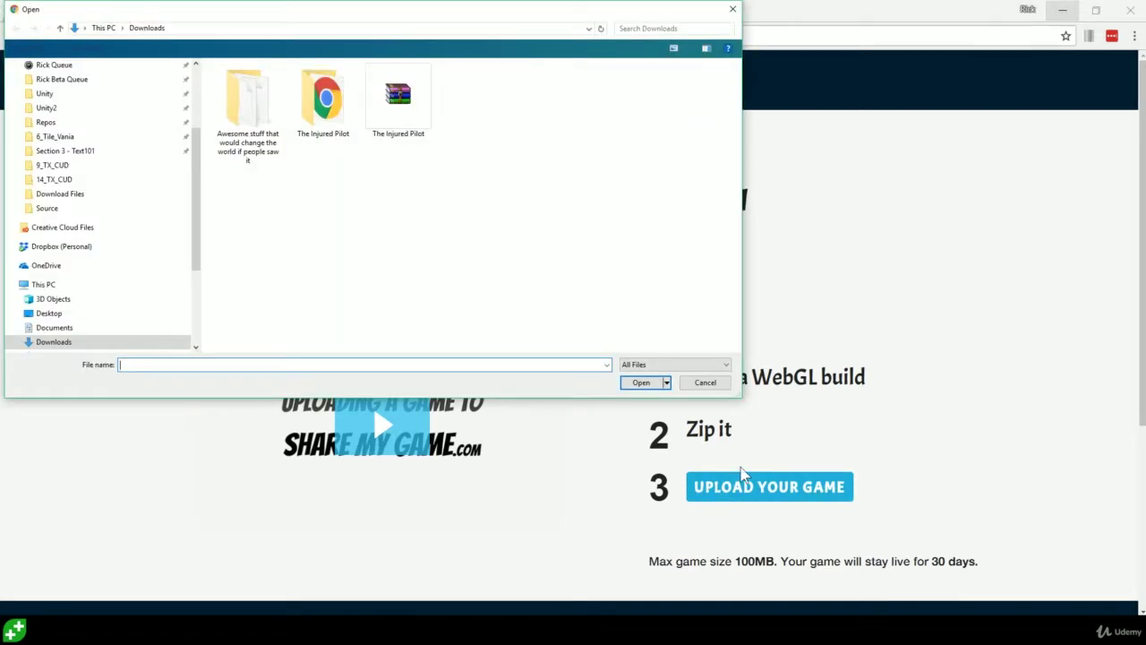
pyautogui.moveTo(435, 20); pyautogui.dragTo(519, 69)
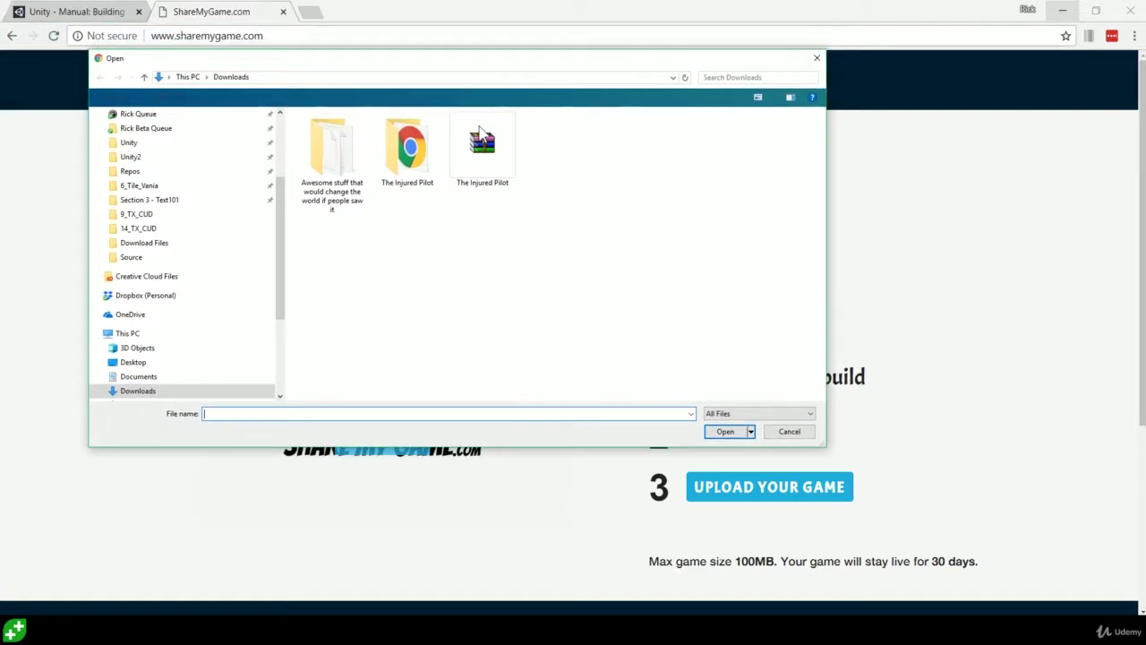
pyautogui.click(484, 152)
pyautogui.doubleClick(484, 152)
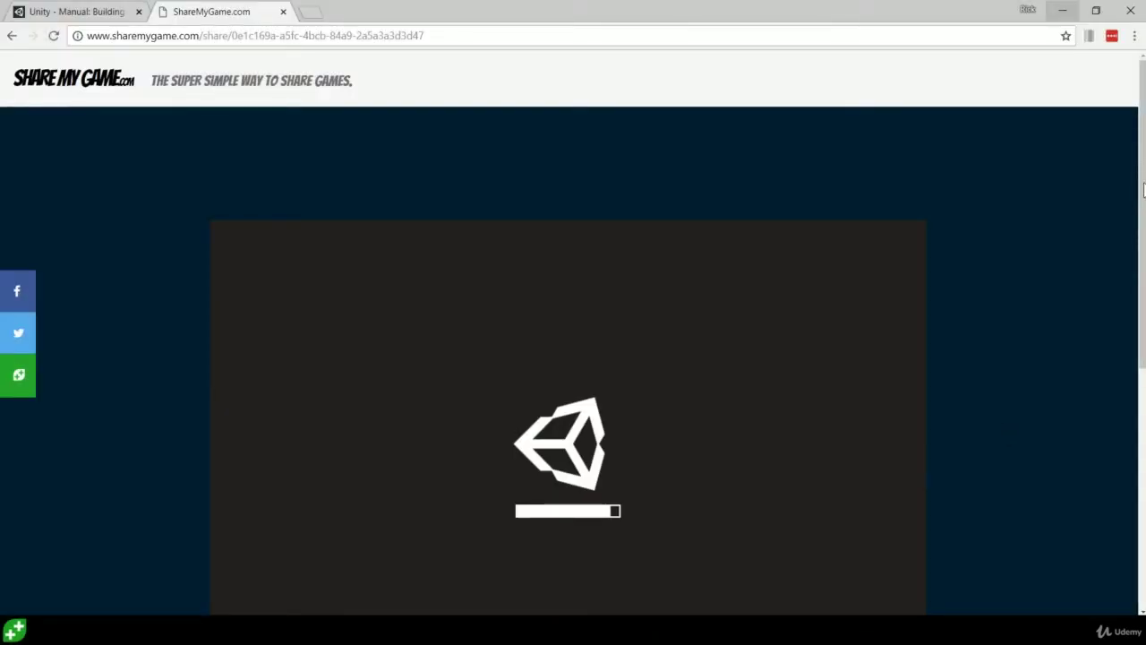
# Look over the uploaded game's page while it loads and highlight its share link in the browser.
pyautogui.scroll(-2, 1079, 208)
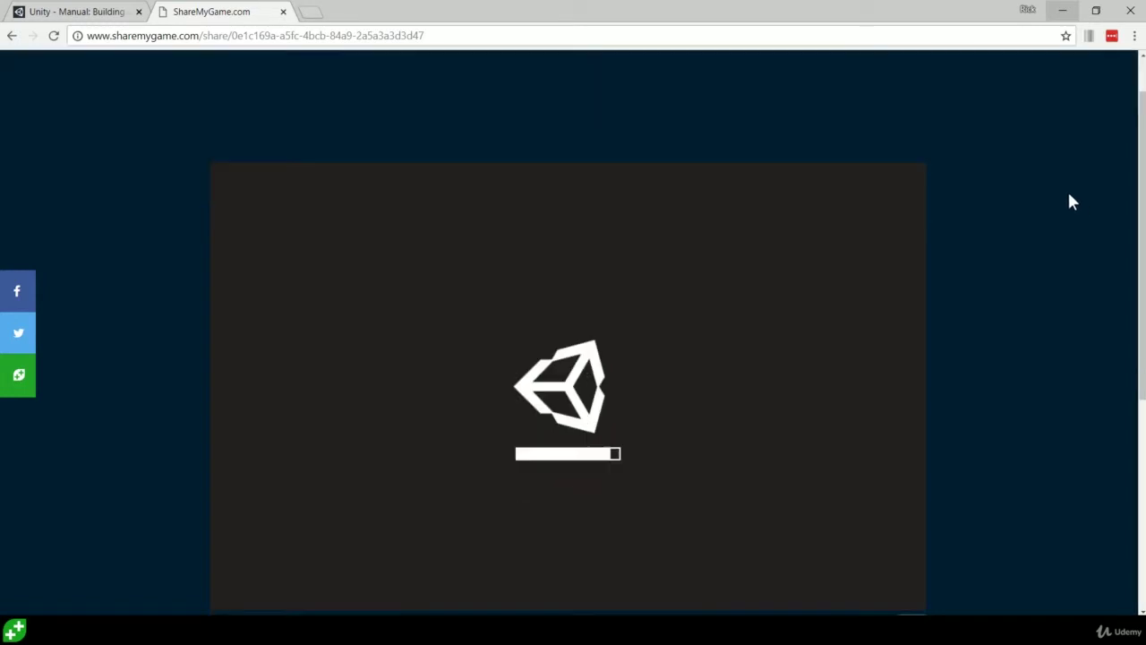
pyautogui.scroll(1, 906, 194)
pyautogui.scroll(1, 895, 190)
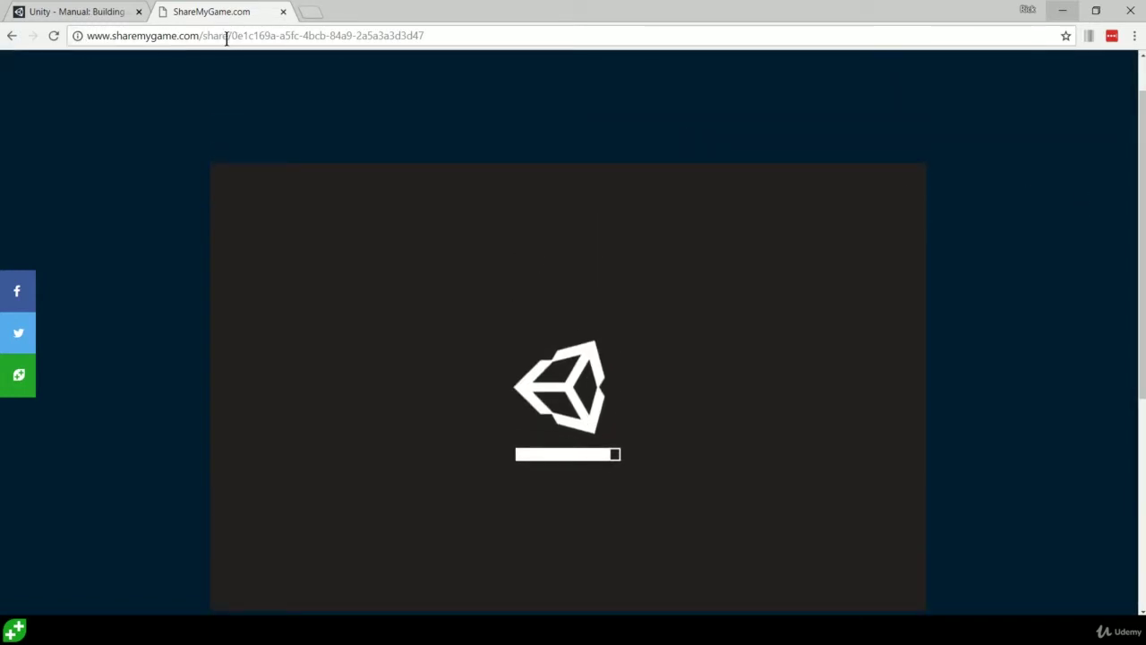
pyautogui.click(324, 35)
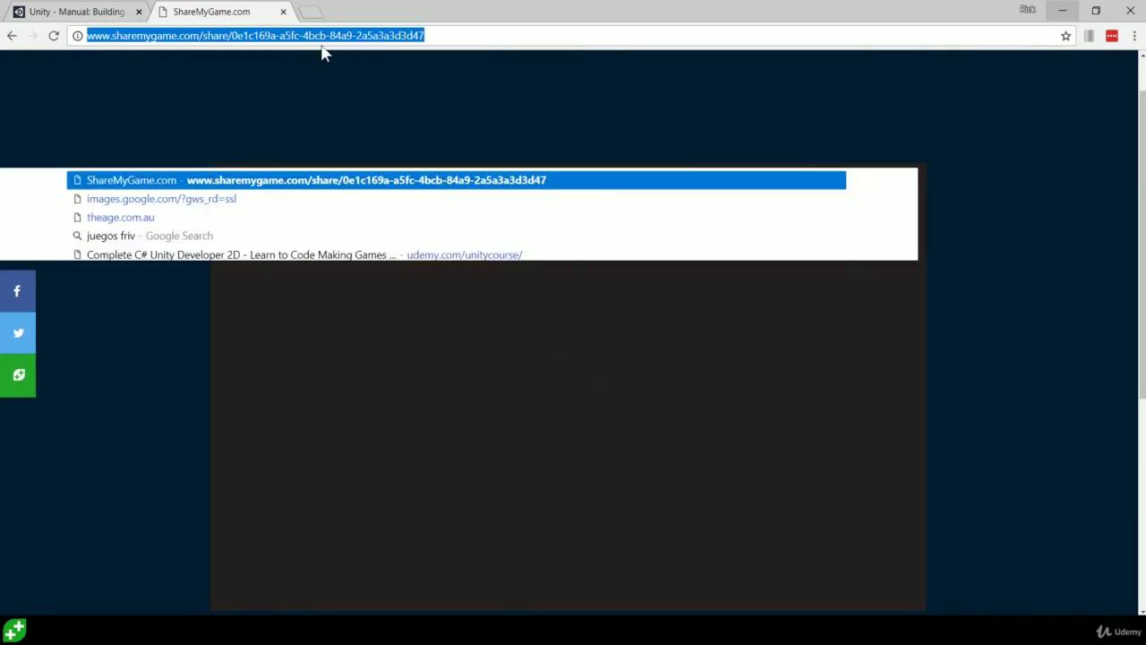
pyautogui.click(840, 345)
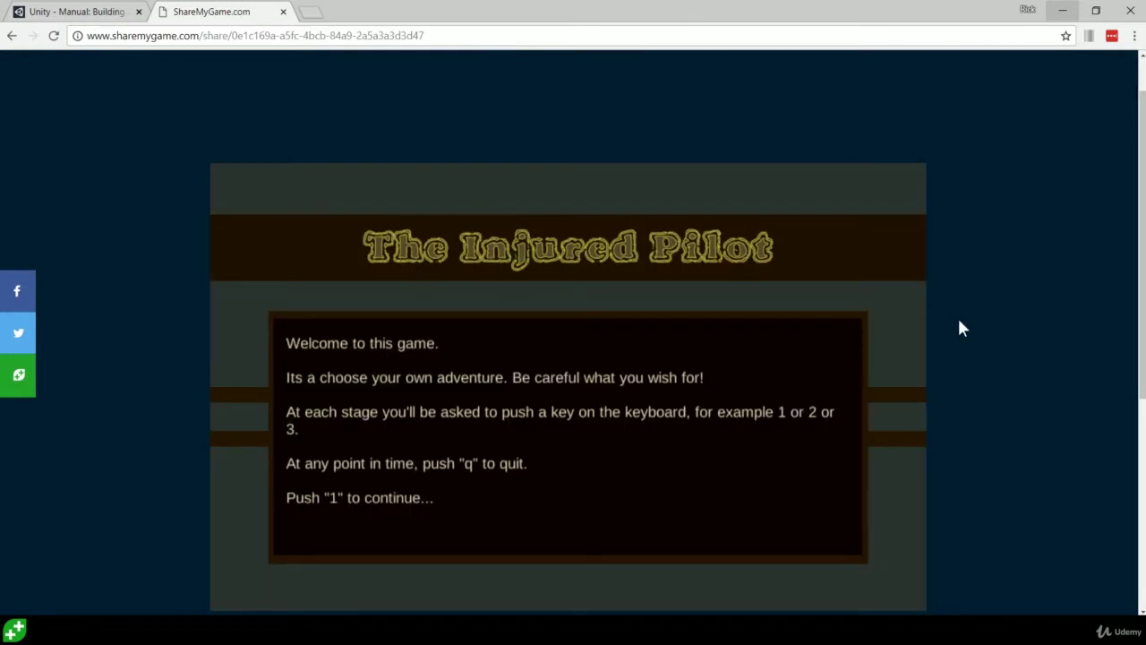
# Test the uploaded game in full screen by advancing from the welcome text to the prison cell scene, and exit full screen.
pyautogui.scroll(-4, 961, 325)
pyautogui.click(913, 259)
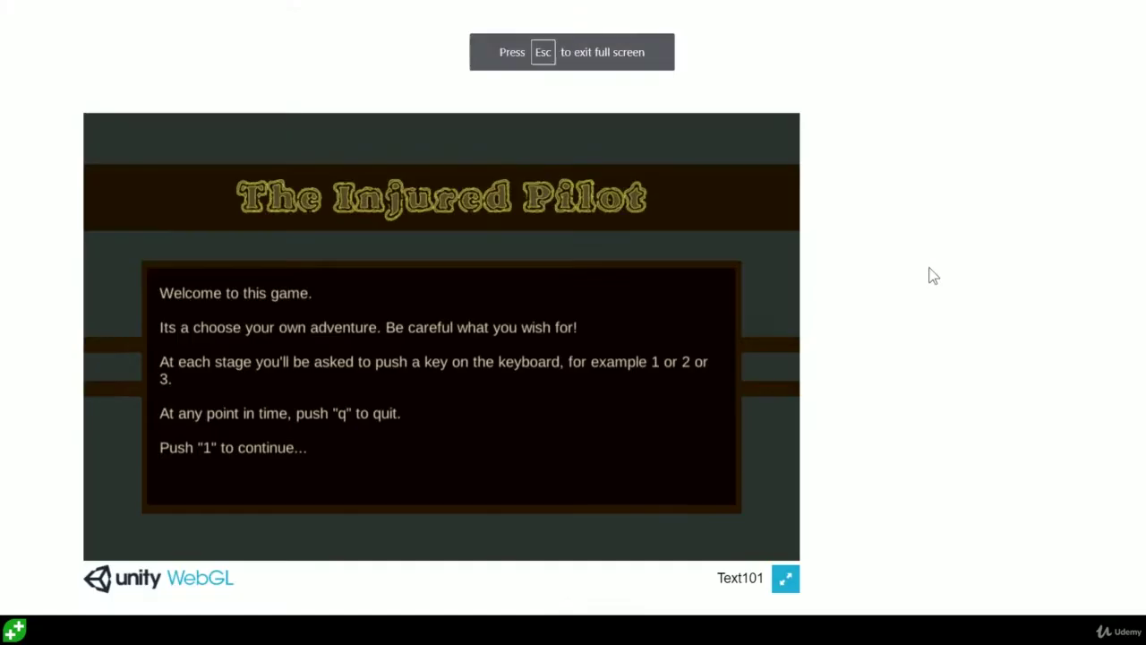
pyautogui.press('1')
pyautogui.press('1')
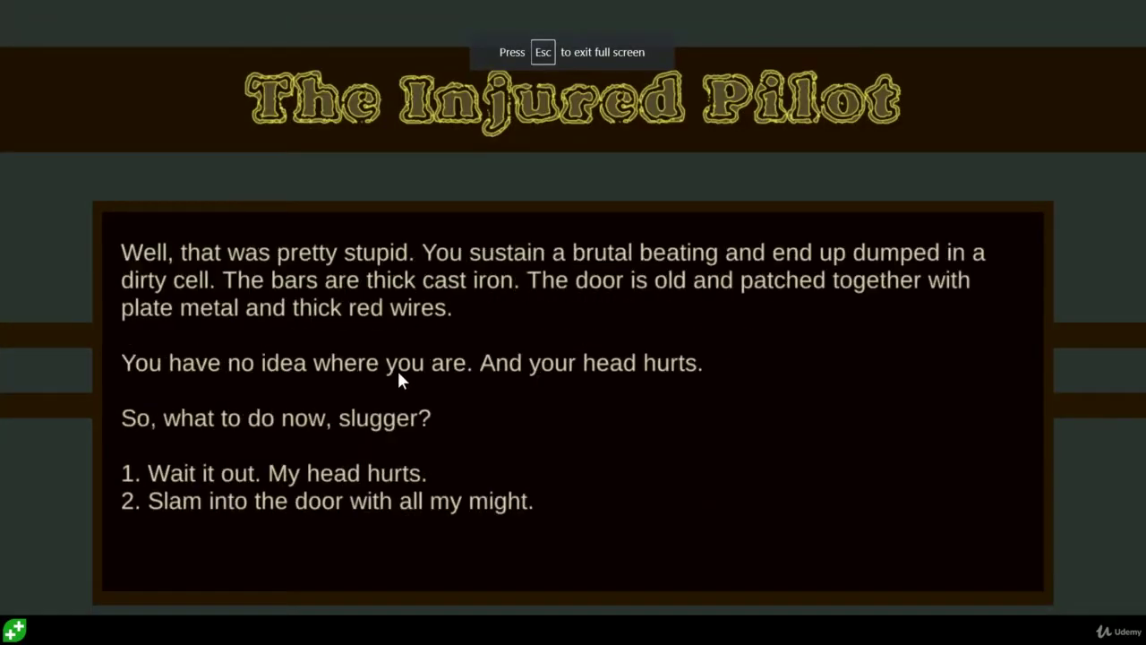
pyautogui.press('Escape')
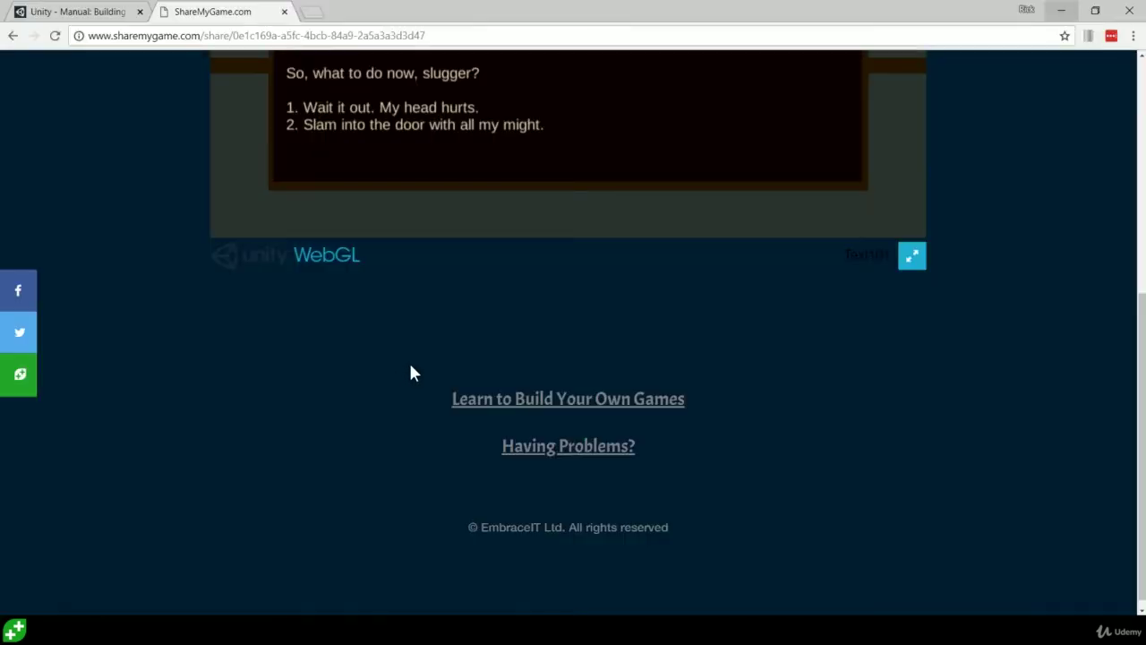
# Review the game page's sharing options and open a new GameDev.tv community topic for sharing the game.
pyautogui.scroll(5, 158, 289)
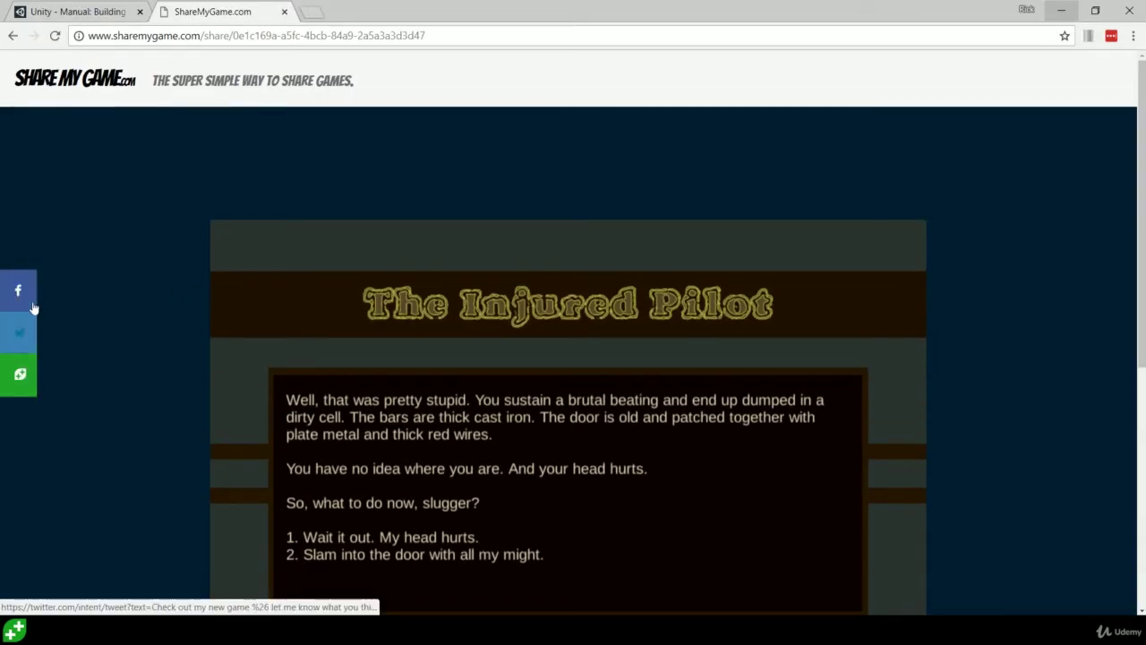
pyautogui.scroll(-2, 148, 315)
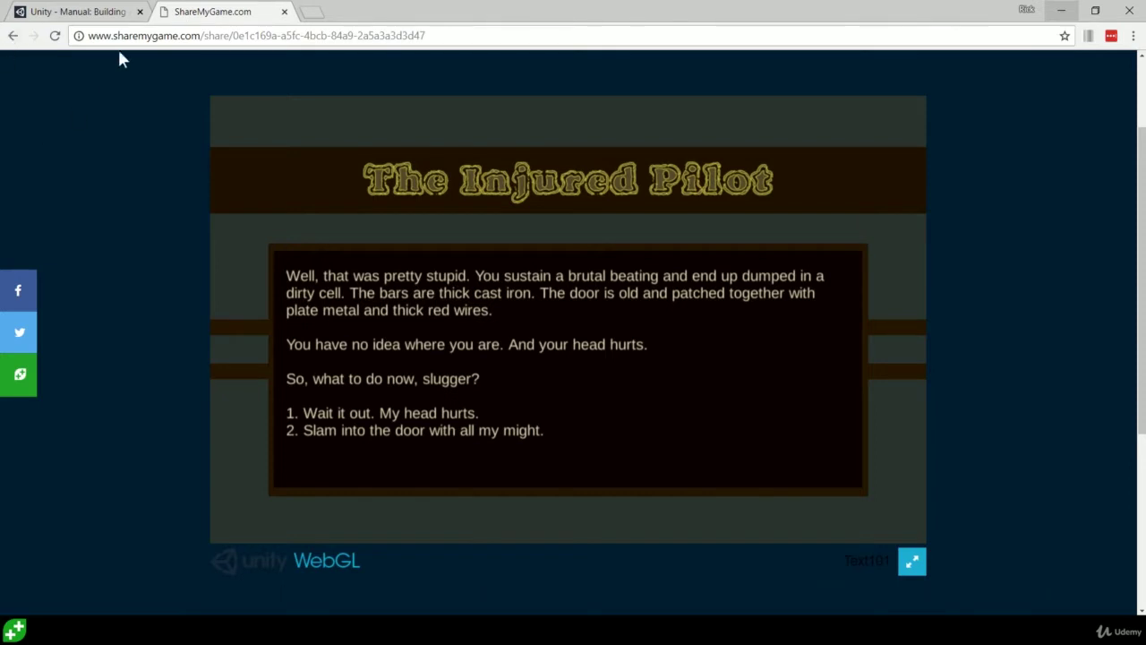
pyautogui.click(22, 387)
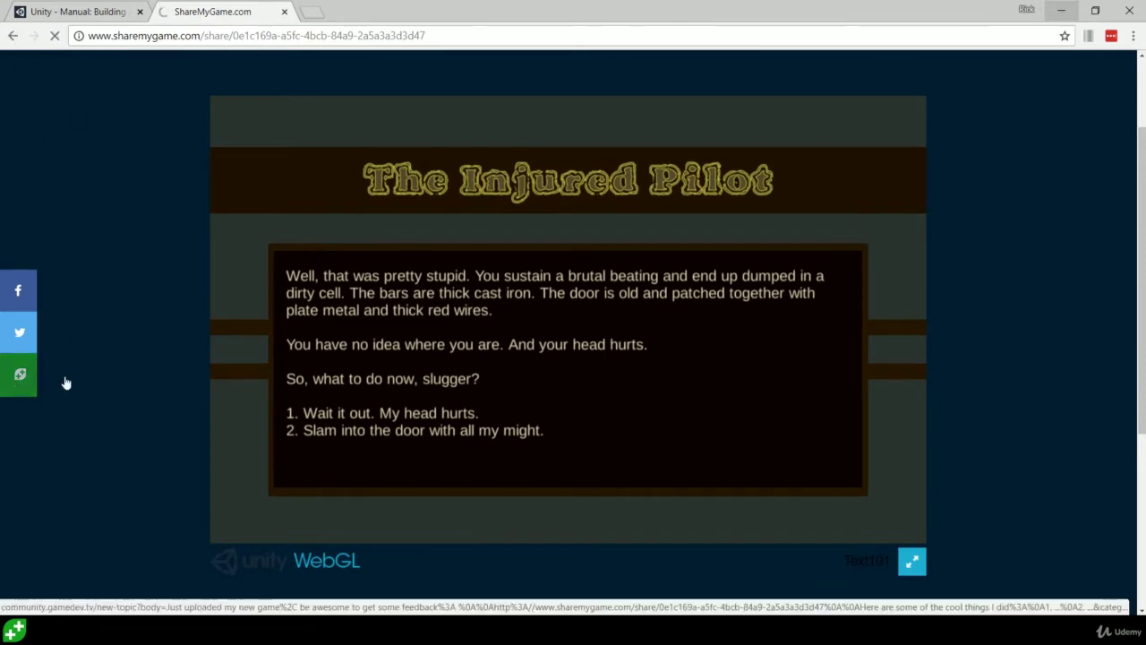